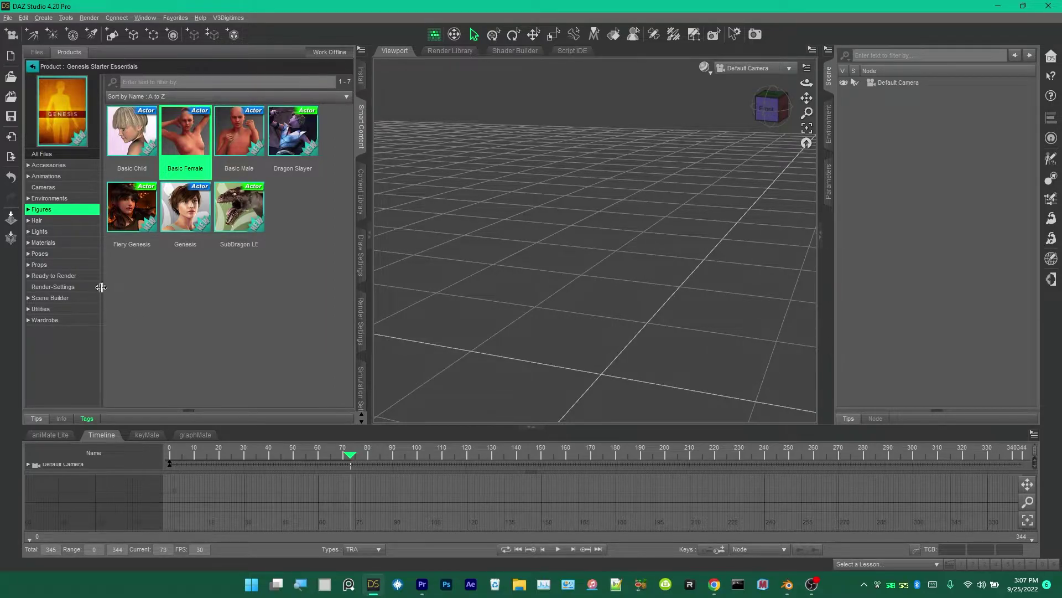
Step: Load the Basic Female figure, show its bones with the Joint Editor, and frame the torso
{"action": "double_click", "coordinate": [181, 131]}
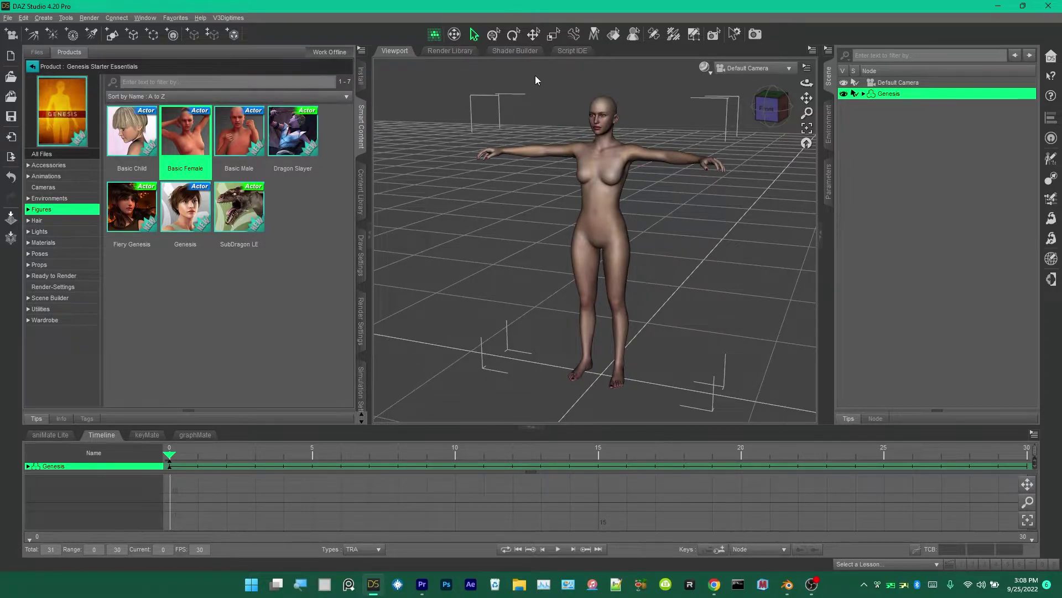
{"action": "left_click", "coordinate": [62, 18]}
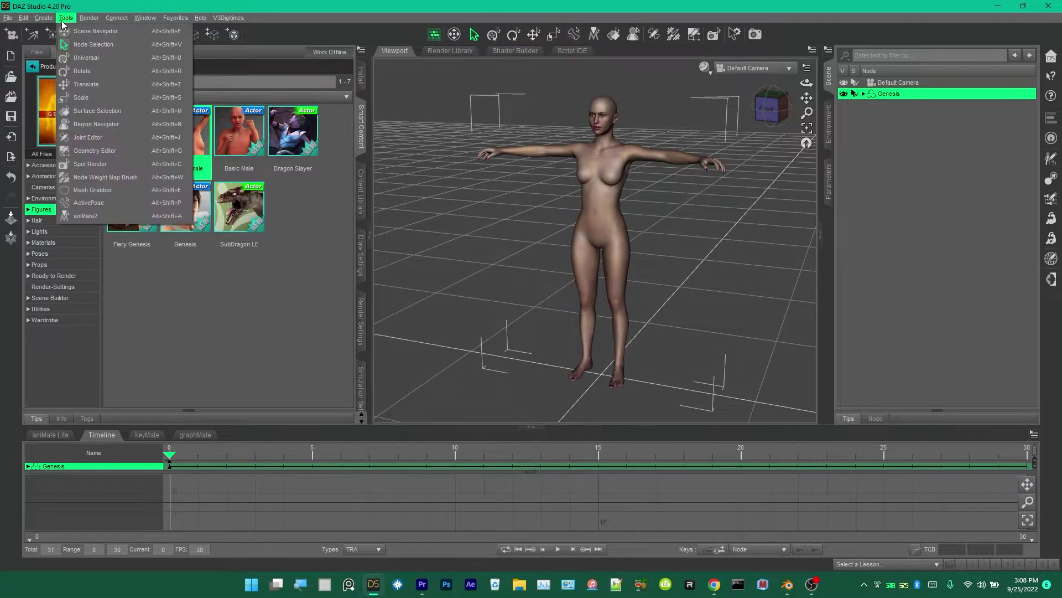
{"action": "left_click", "coordinate": [89, 138]}
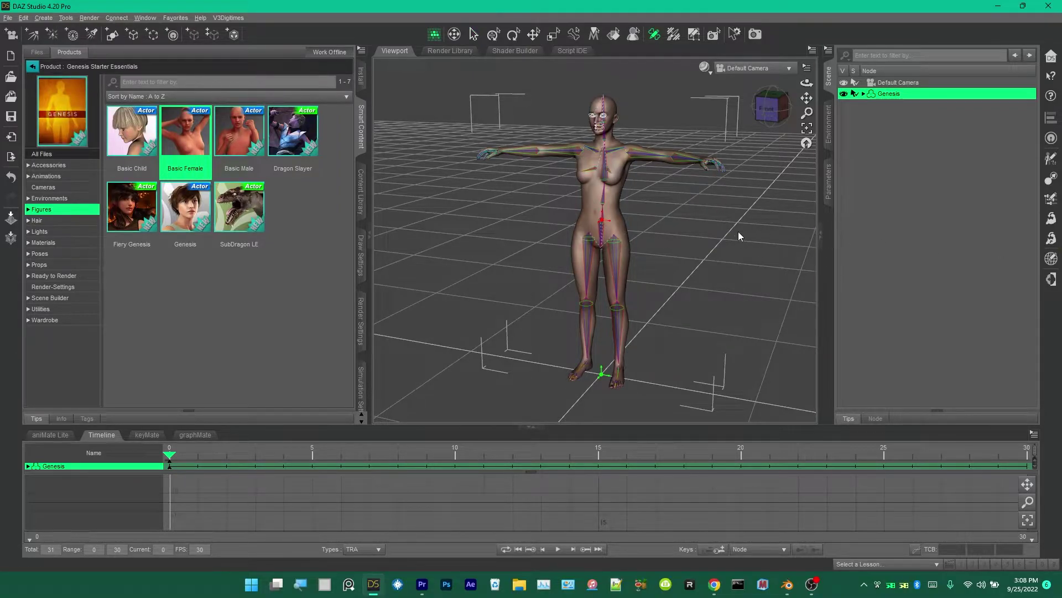
{"action": "scroll", "coordinate": [658, 205], "scroll_direction": "up", "scroll_amount": 5}
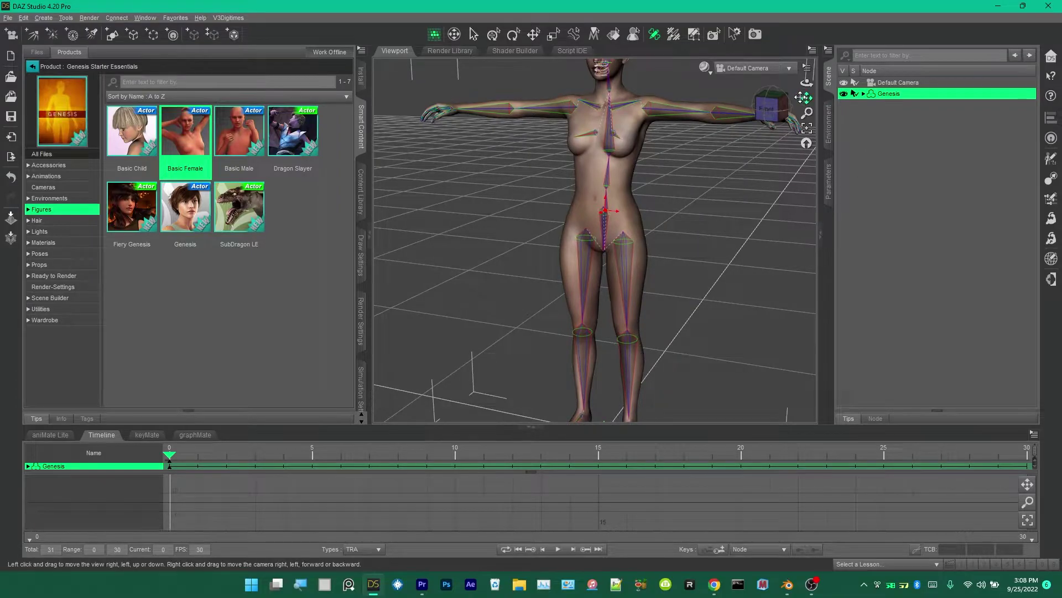
{"action": "left_click_drag", "start_coordinate": [803, 98], "coordinate": [712, 251]}
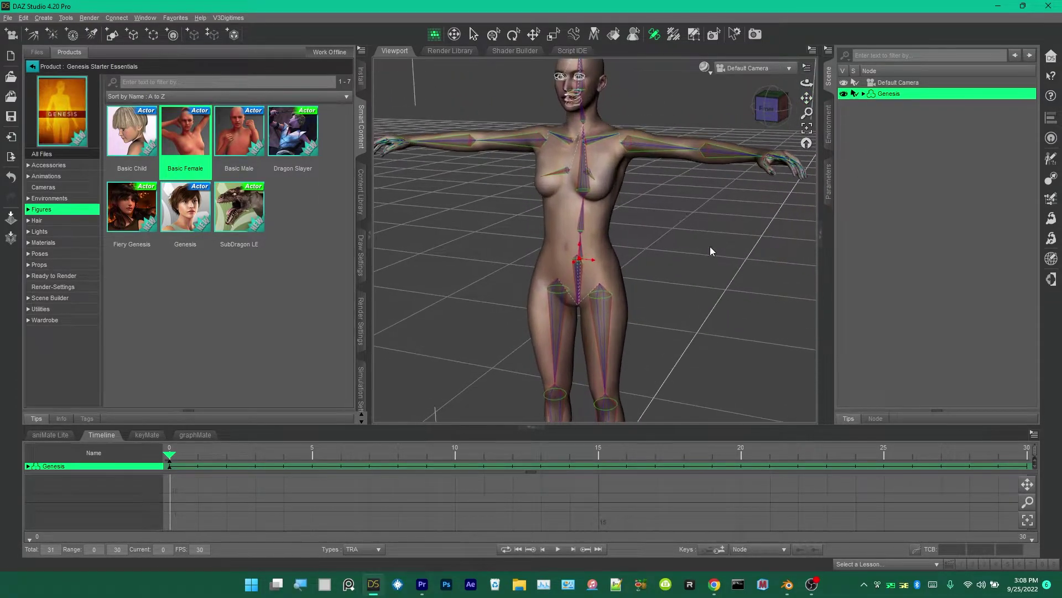
Step: Inspect the Pelvis, Hip, Abdomen, Abdomen 2 and Chest bones in the viewport
{"action": "left_click", "coordinate": [580, 278]}
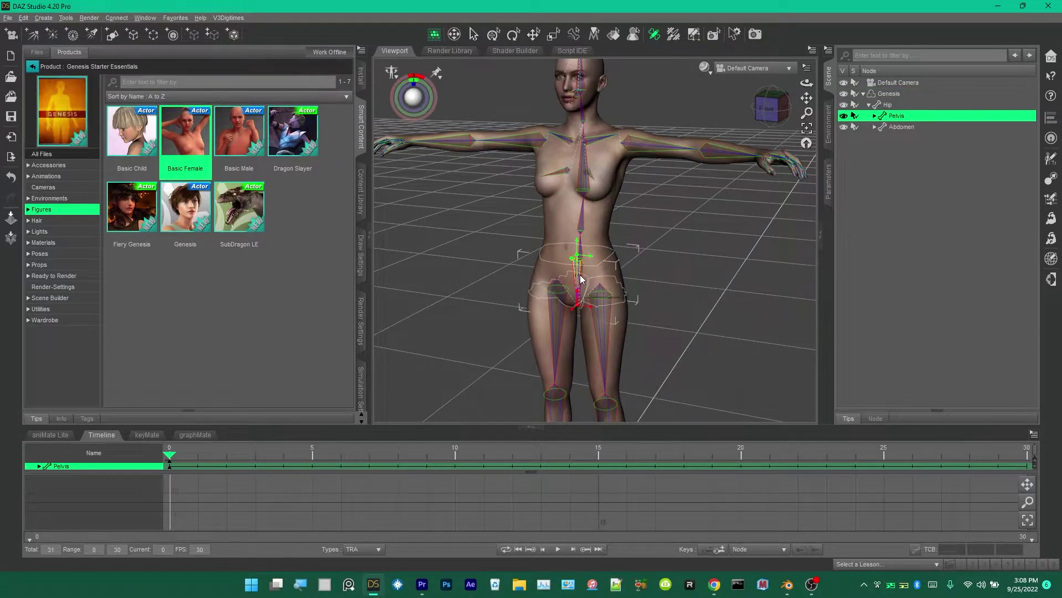
{"action": "left_click_drag", "start_coordinate": [770, 108], "coordinate": [709, 390]}
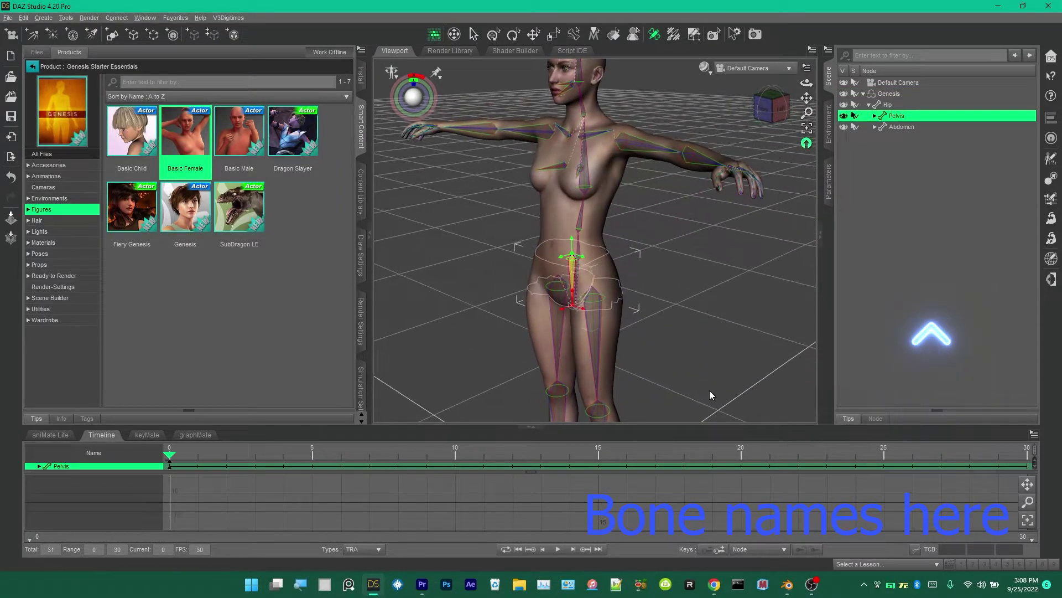
{"action": "left_click", "coordinate": [577, 271]}
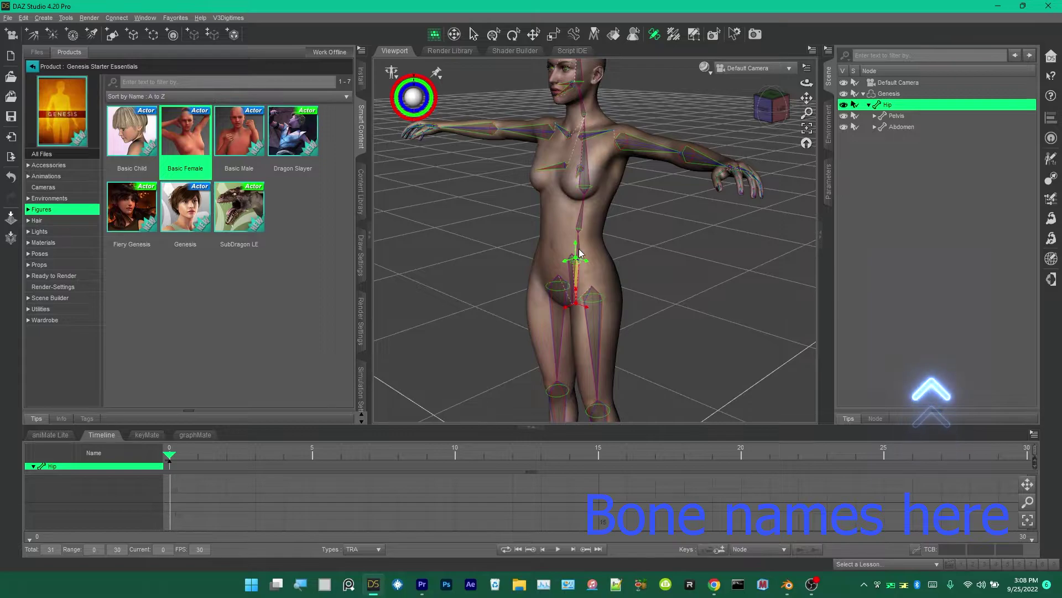
{"action": "left_click", "coordinate": [580, 254]}
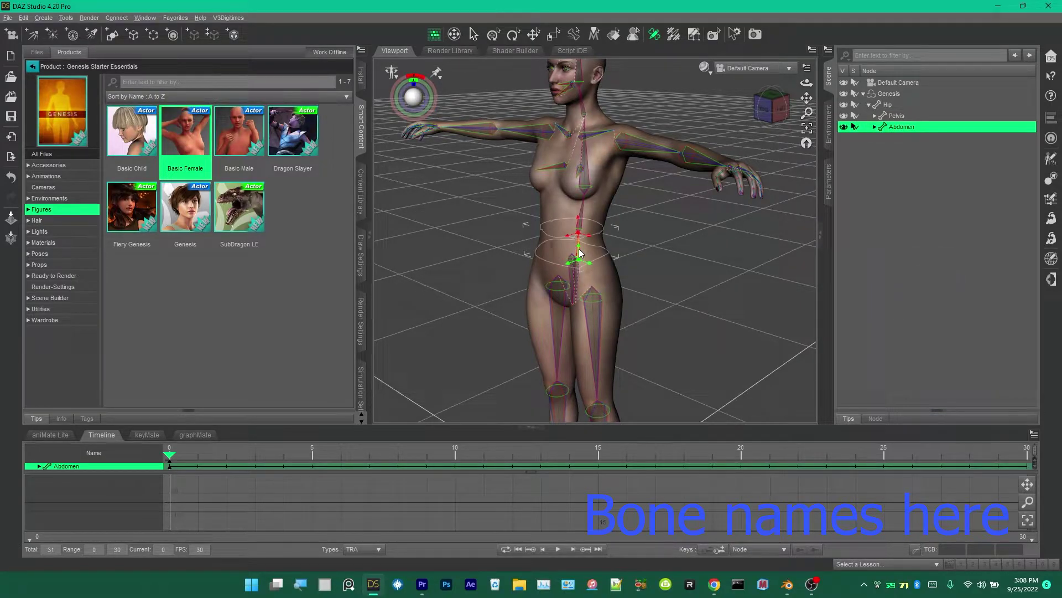
{"action": "left_click", "coordinate": [580, 221]}
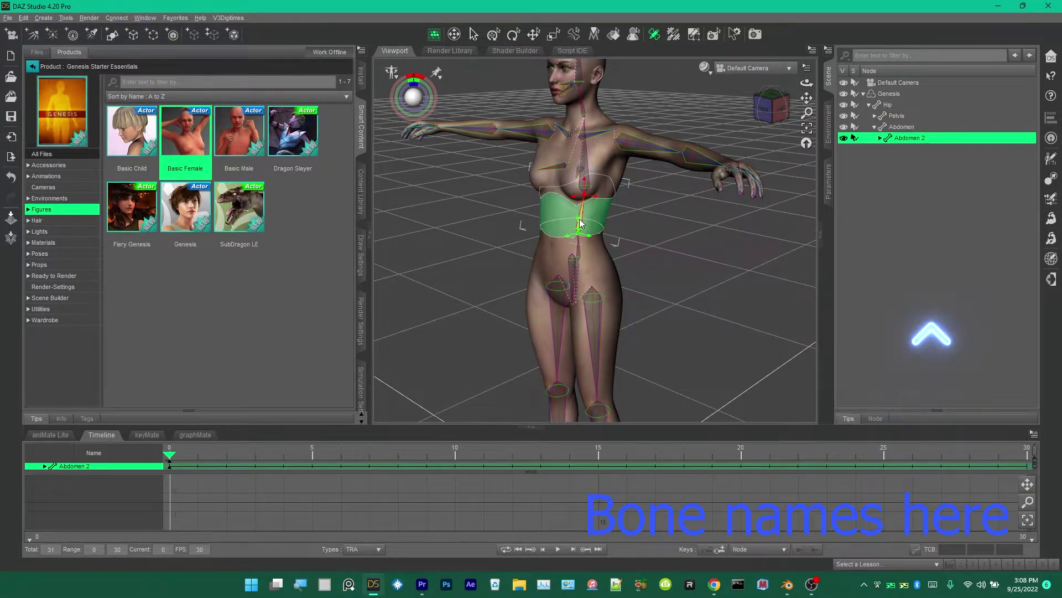
{"action": "left_click", "coordinate": [587, 173]}
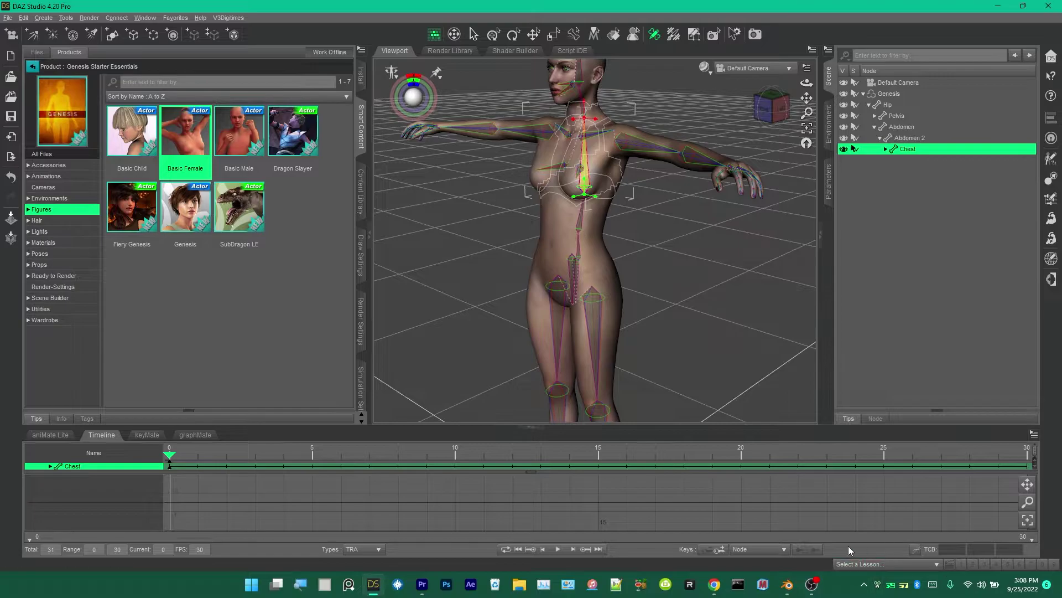
Step: In Blender, rewind BackBend to frame 1 and check the chest, abdomen2 and abdomen bone names
{"action": "left_click", "coordinate": [785, 588]}
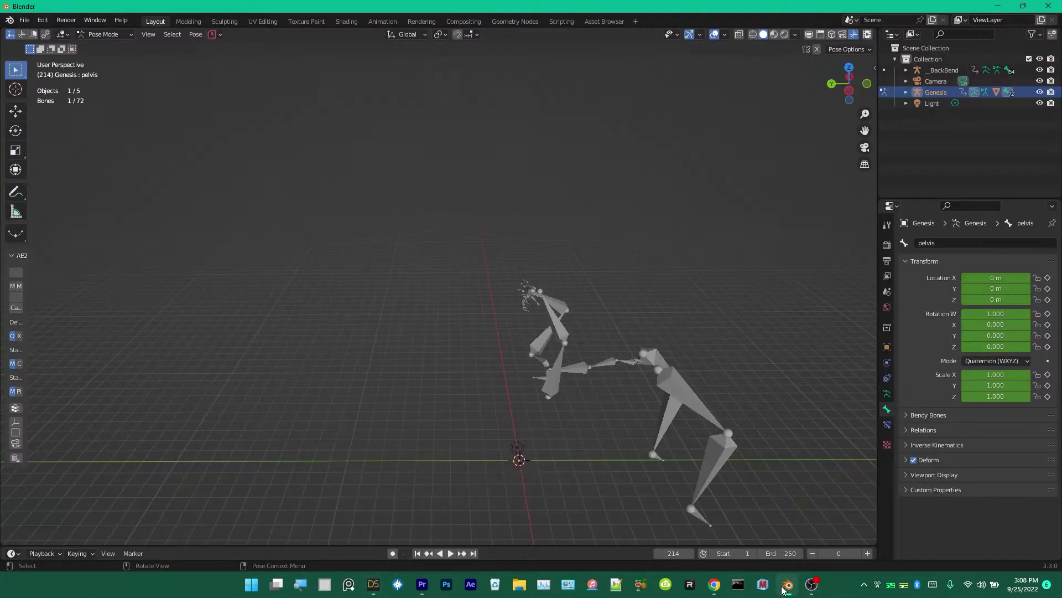
{"action": "left_click", "coordinate": [417, 553]}
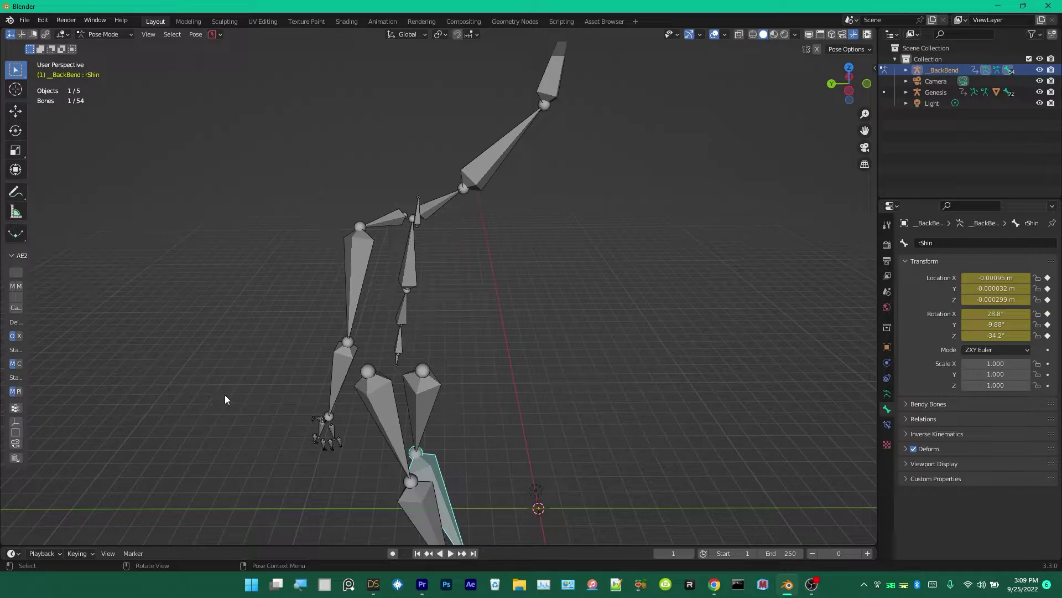
{"action": "left_click", "coordinate": [408, 268]}
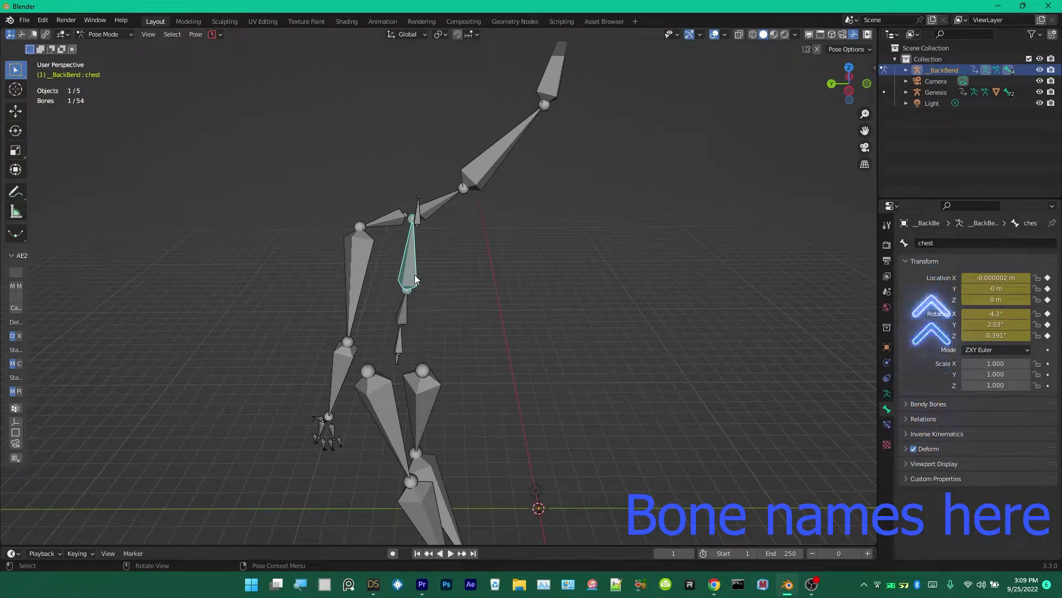
{"action": "left_click", "coordinate": [402, 310]}
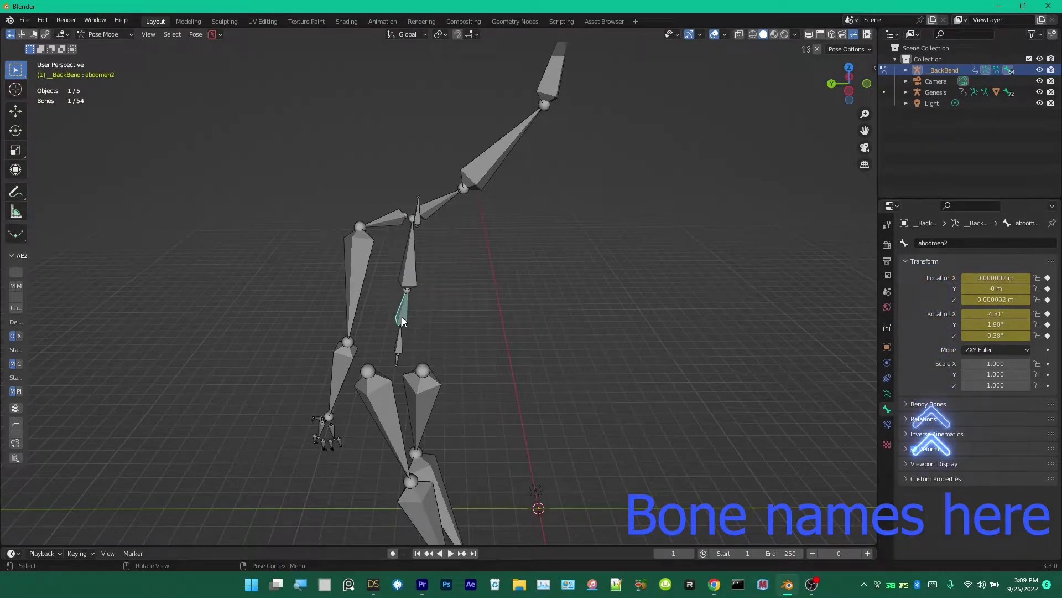
{"action": "left_click", "coordinate": [395, 353]}
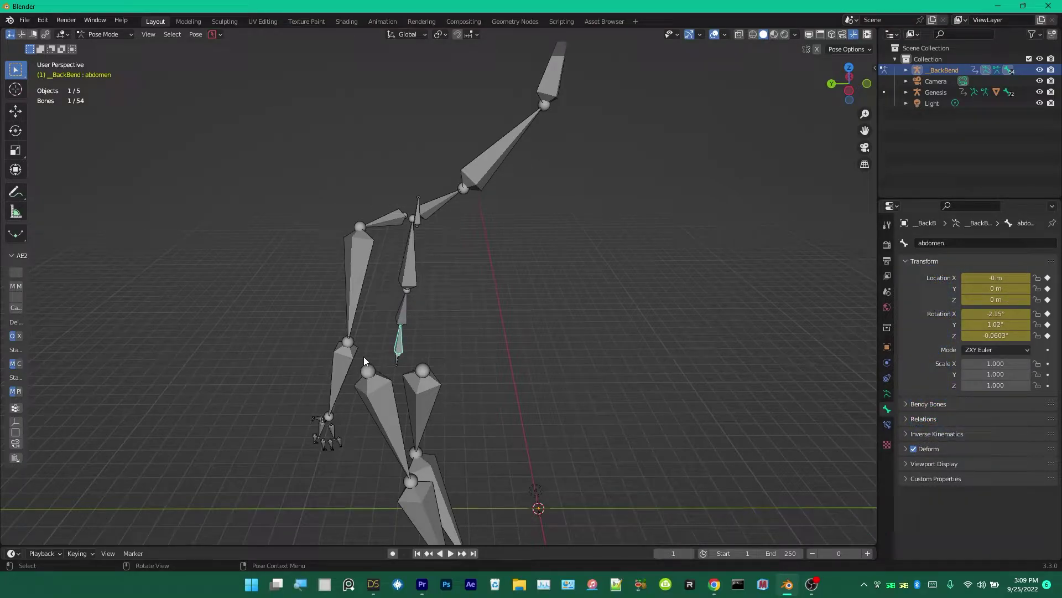
Step: Back in DAZ Studio, select the Abdomen 2, Abdomen, Left Shoulder and Left ForeArm bones
{"action": "left_click", "coordinate": [374, 585]}
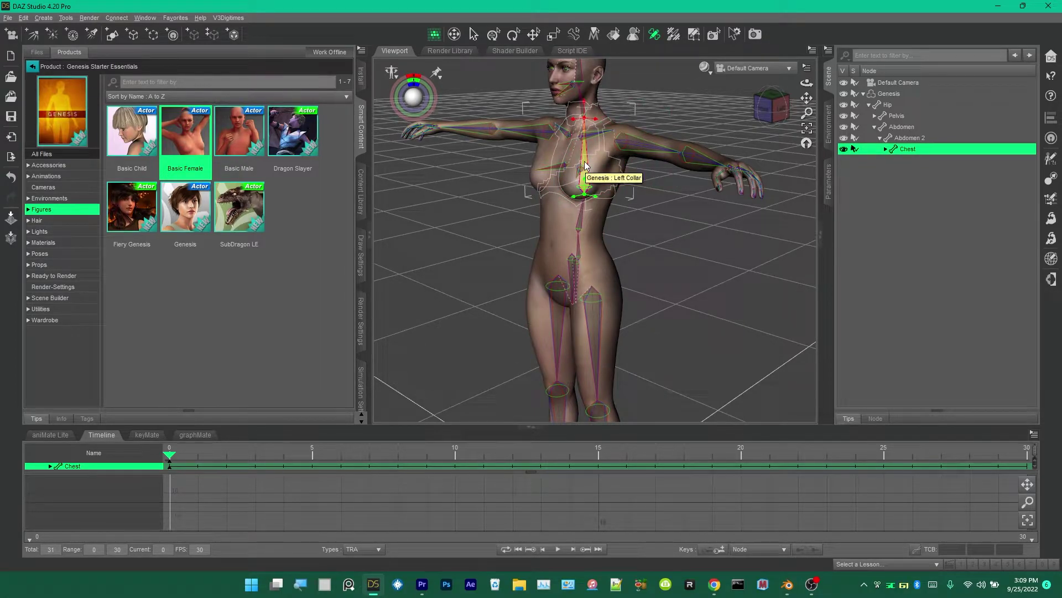
{"action": "left_click", "coordinate": [583, 213]}
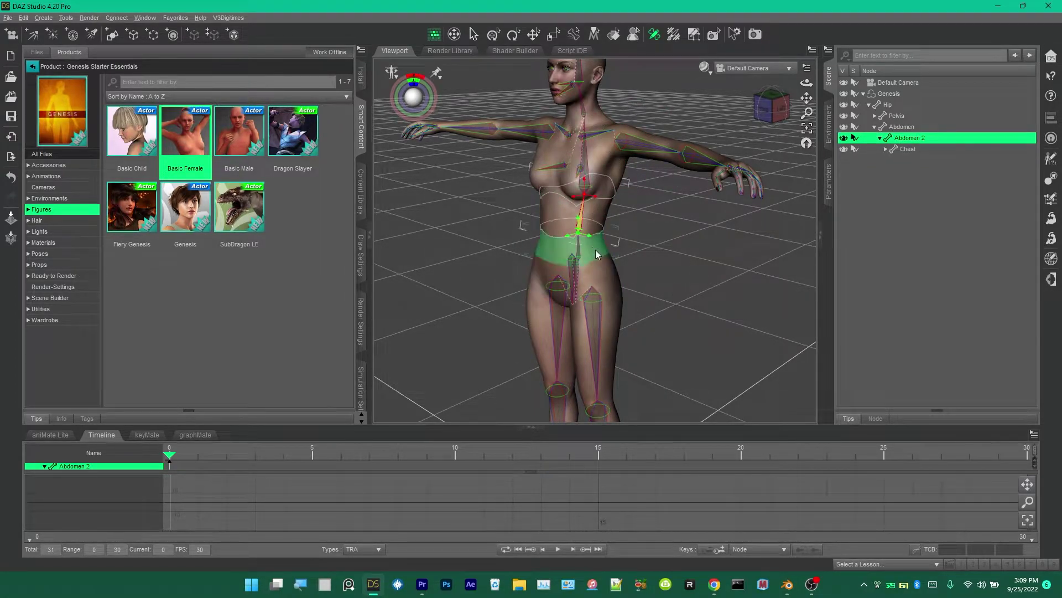
{"action": "left_click", "coordinate": [577, 253]}
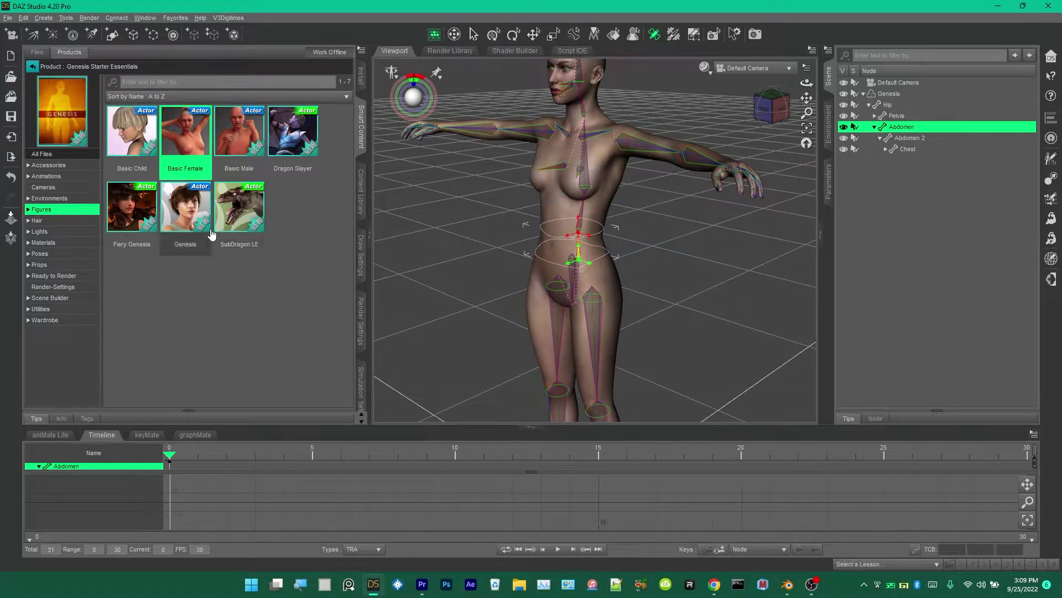
{"action": "left_click", "coordinate": [631, 144]}
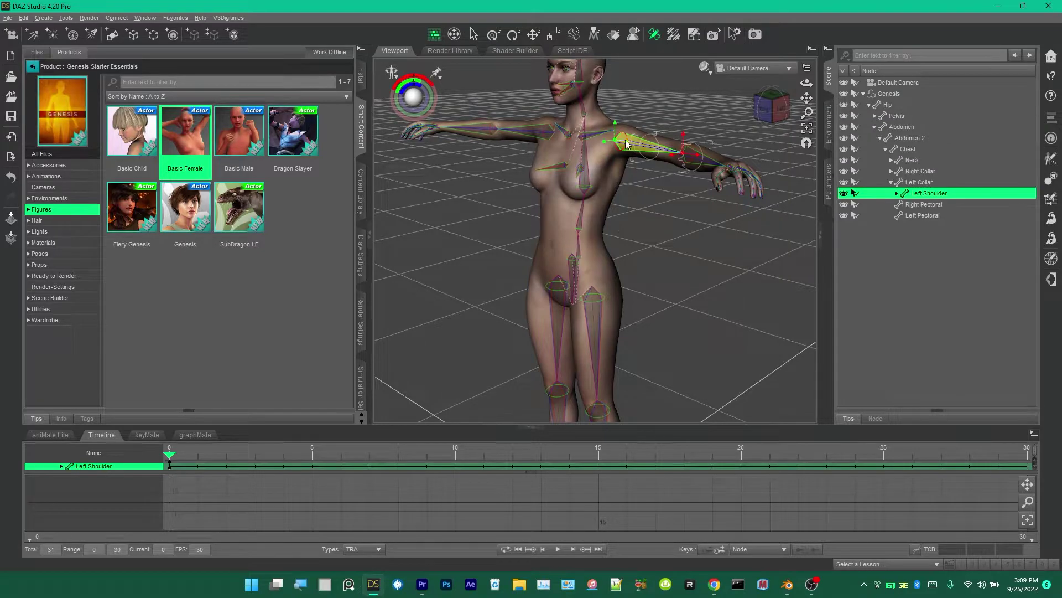
{"action": "left_click", "coordinate": [696, 166]}
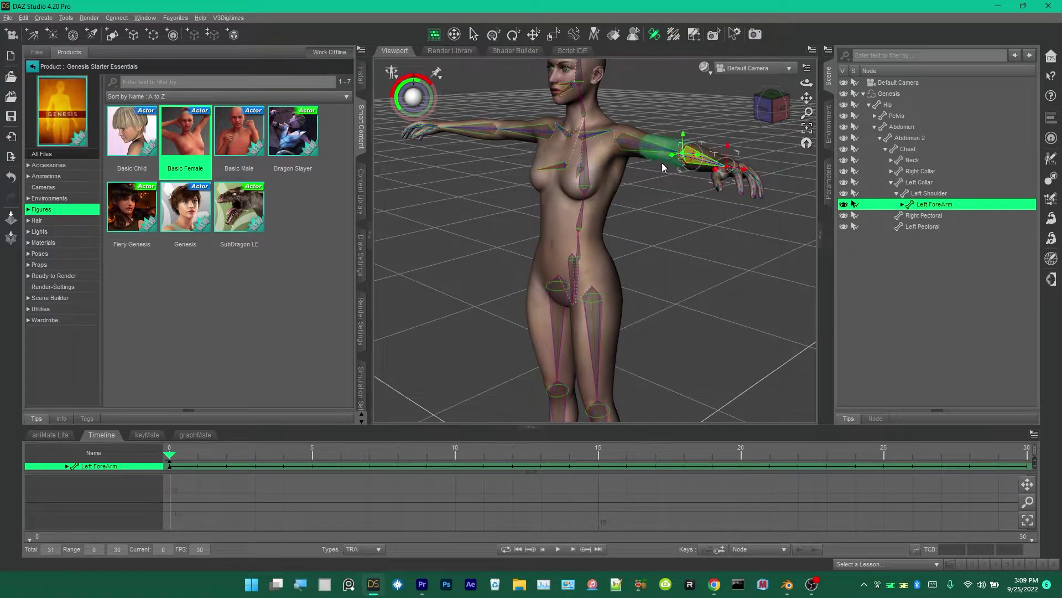
{"action": "mouse_move", "coordinate": [789, 585]}
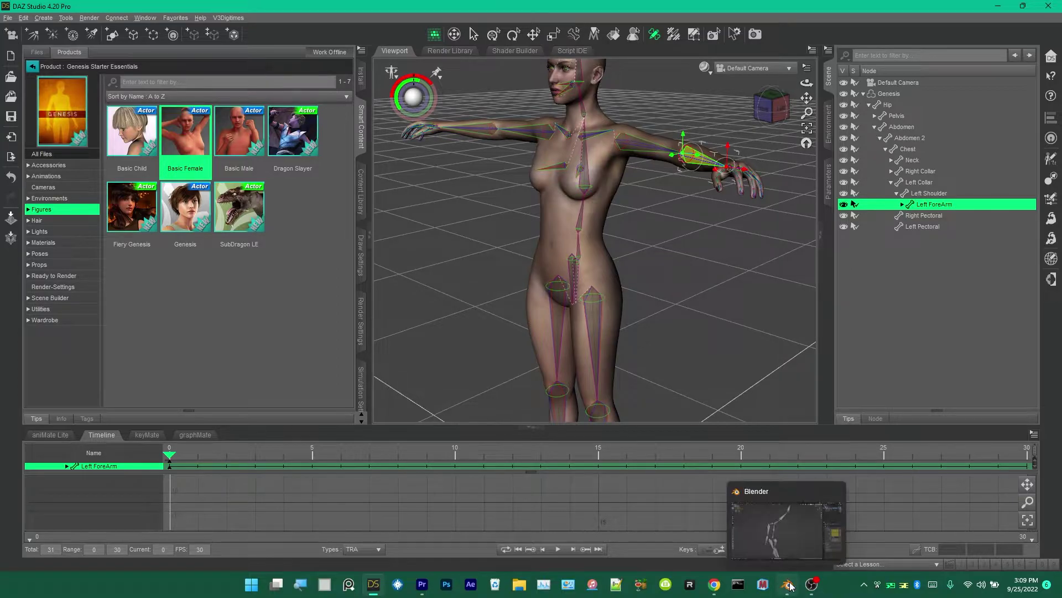
Step: In Blender, check the BackBend rig's rShldr and rForeArm bone names, then return to DAZ Studio
{"action": "left_click", "coordinate": [784, 555]}
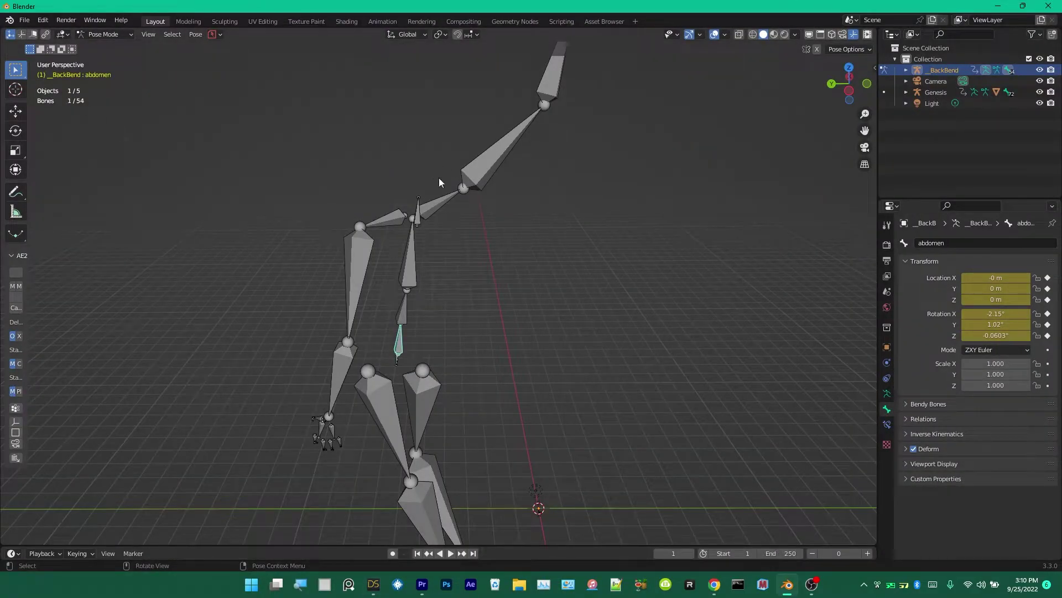
{"action": "left_click", "coordinate": [473, 174]}
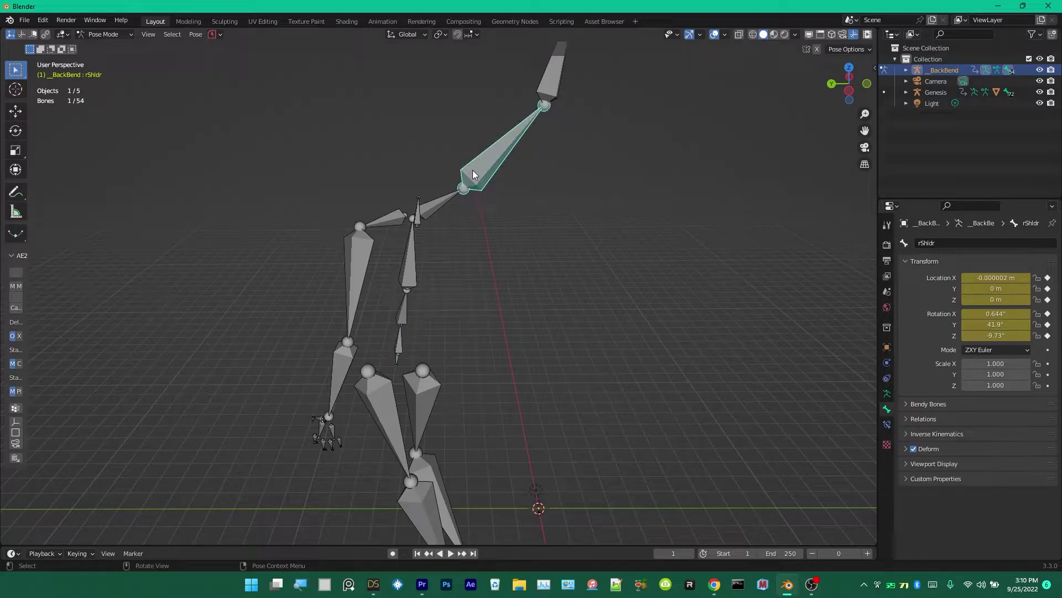
{"action": "left_click", "coordinate": [553, 79]}
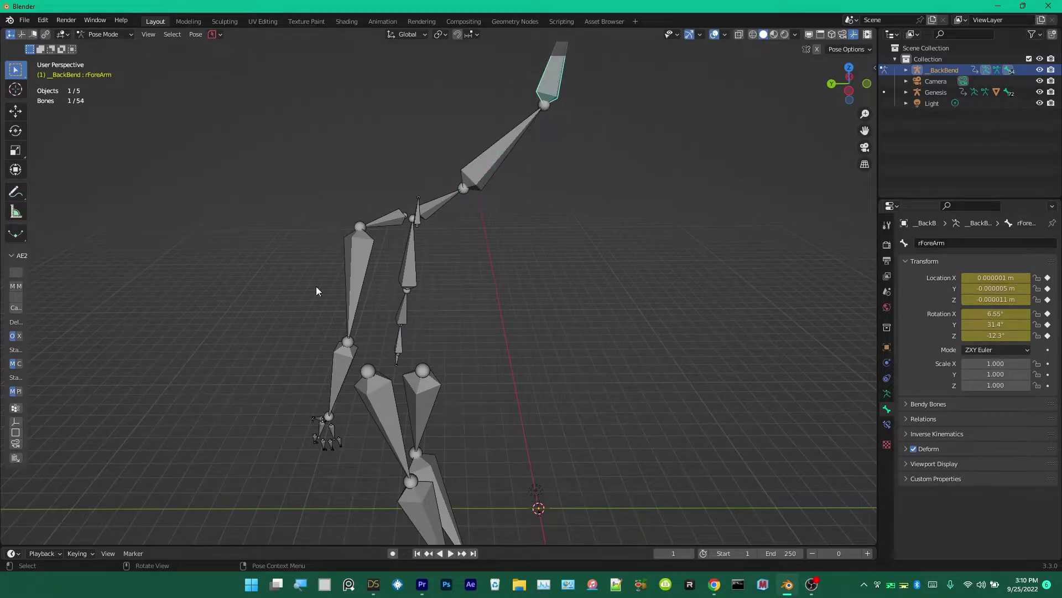
{"action": "left_click", "coordinate": [373, 585]}
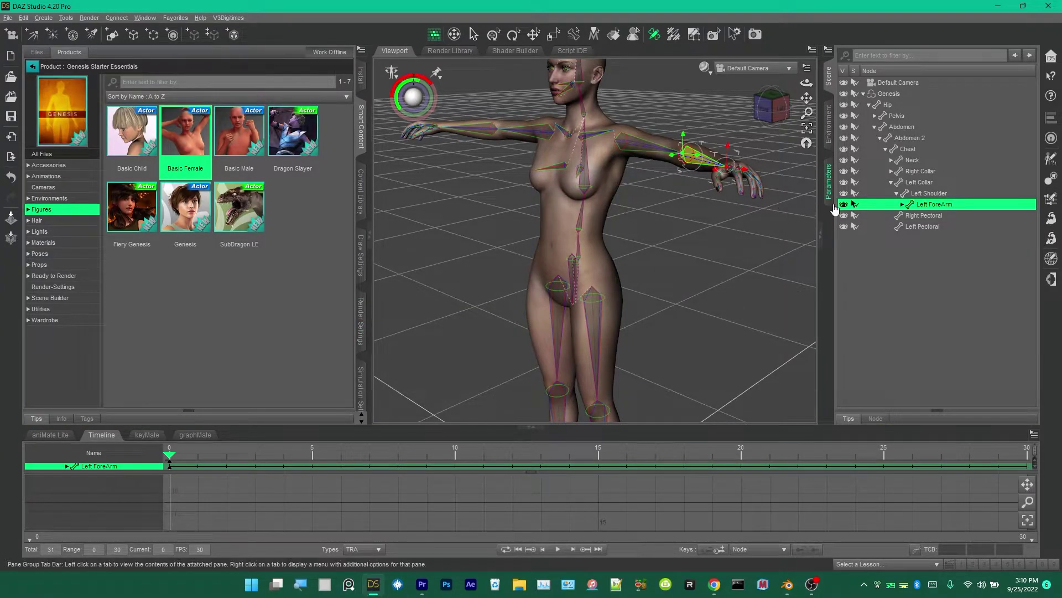
Step: Load Genesis 8 Basic Female and check its Left Shoulder Bend/Twist and Forearm Bend/Twist bones
{"action": "double_click", "coordinate": [256, 358]}
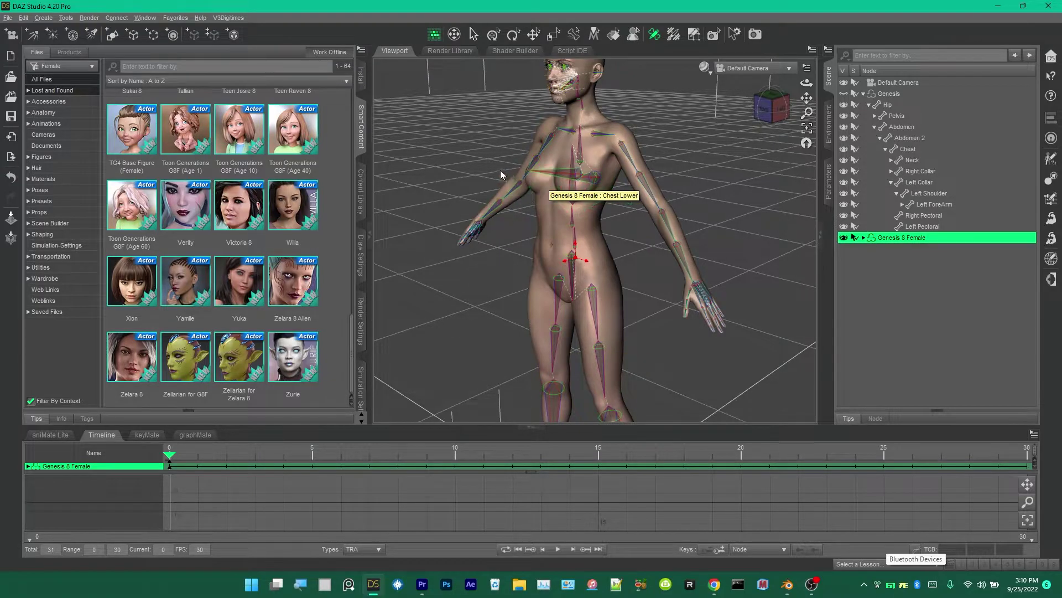
{"action": "left_click", "coordinate": [624, 154]}
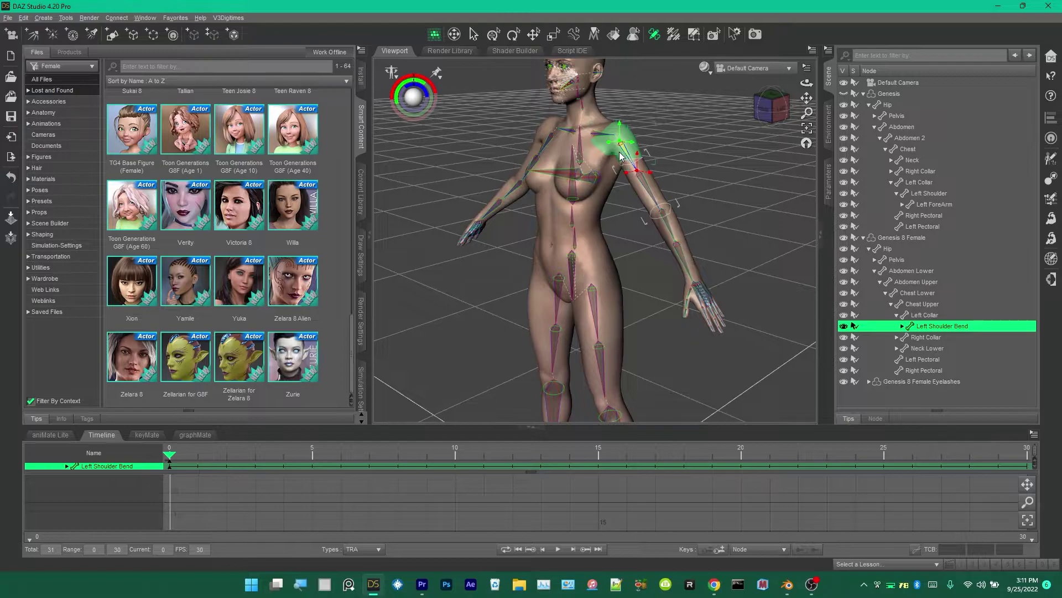
{"action": "left_click", "coordinate": [646, 190]}
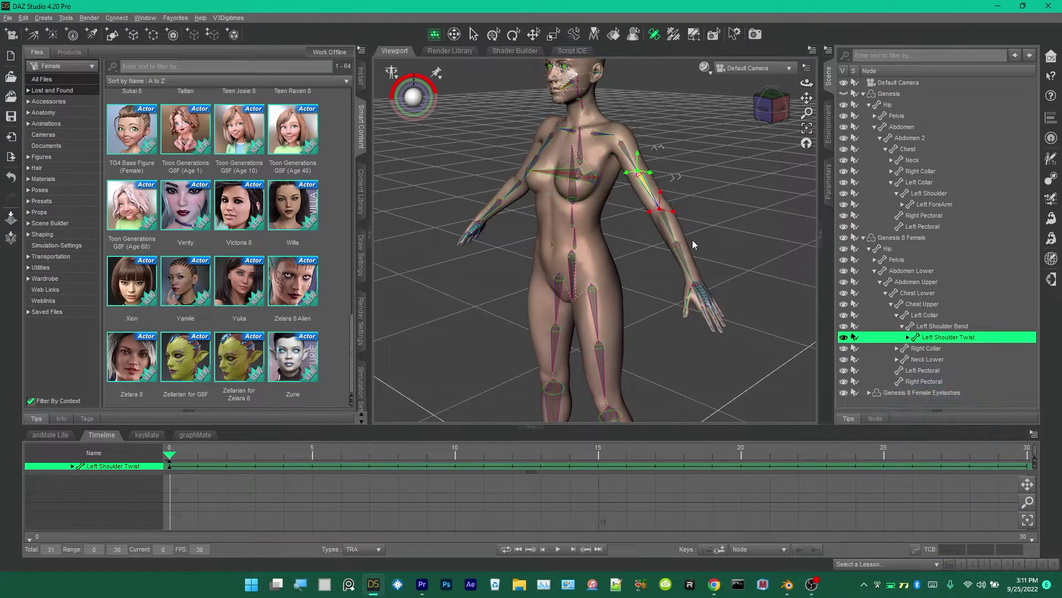
{"action": "left_click", "coordinate": [648, 219]}
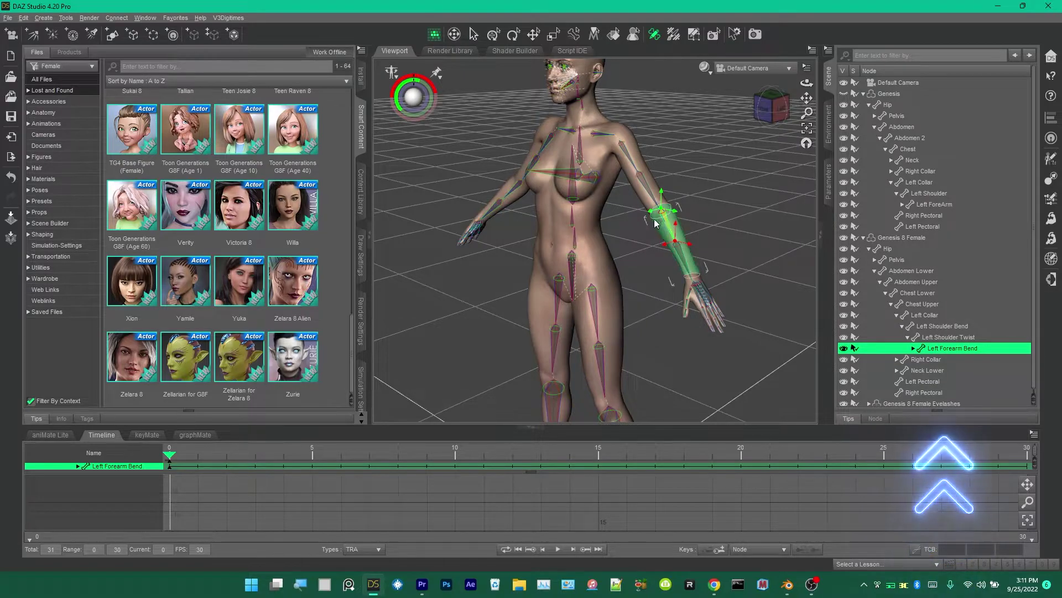
{"action": "left_click", "coordinate": [686, 266]}
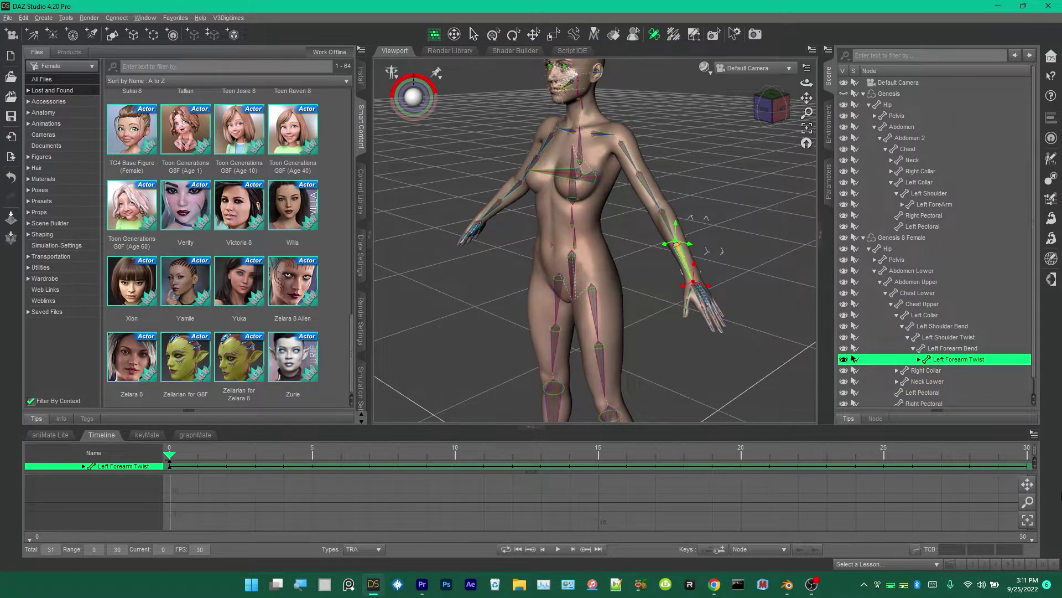
{"action": "left_click", "coordinate": [787, 584]}
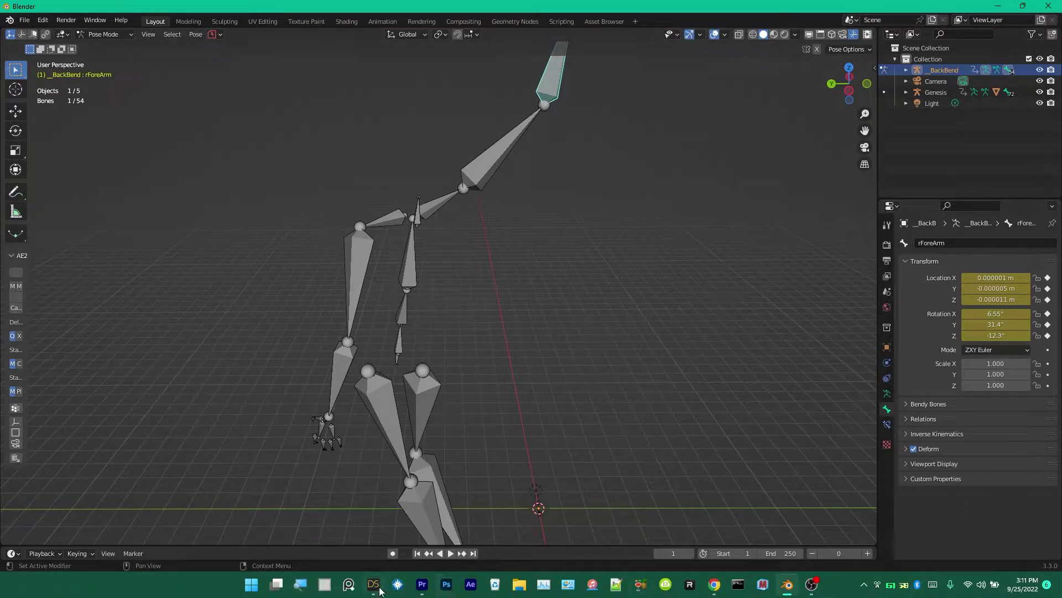
Step: Select all Genesis nodes and apply Edit > Figure > Limits > Limits Off (Rotation)
{"action": "left_click", "coordinate": [374, 584]}
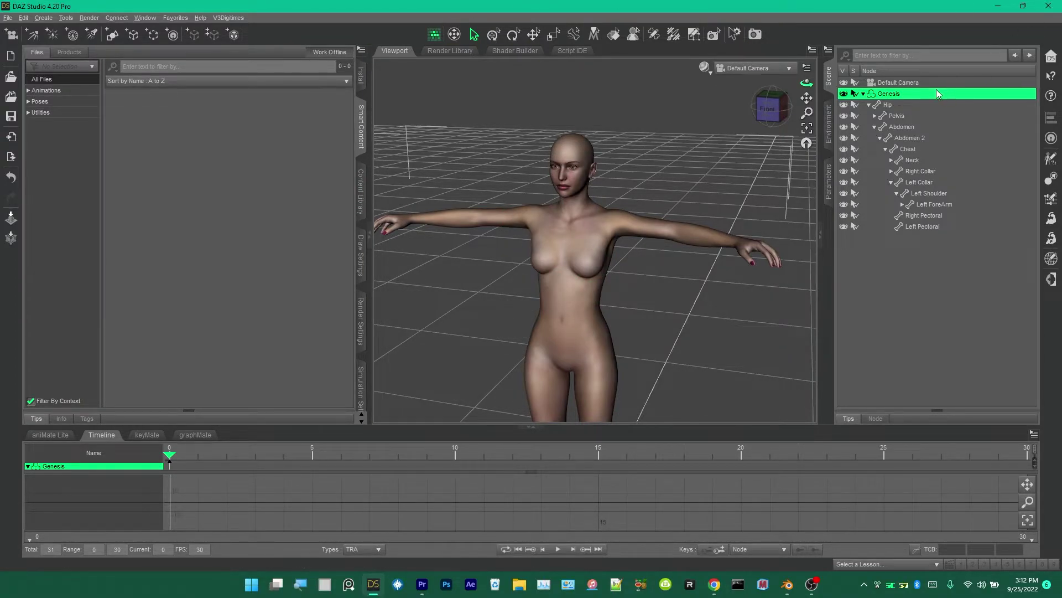
{"action": "right_click", "coordinate": [892, 95]}
{"action": "mouse_move", "coordinate": [908, 100]}
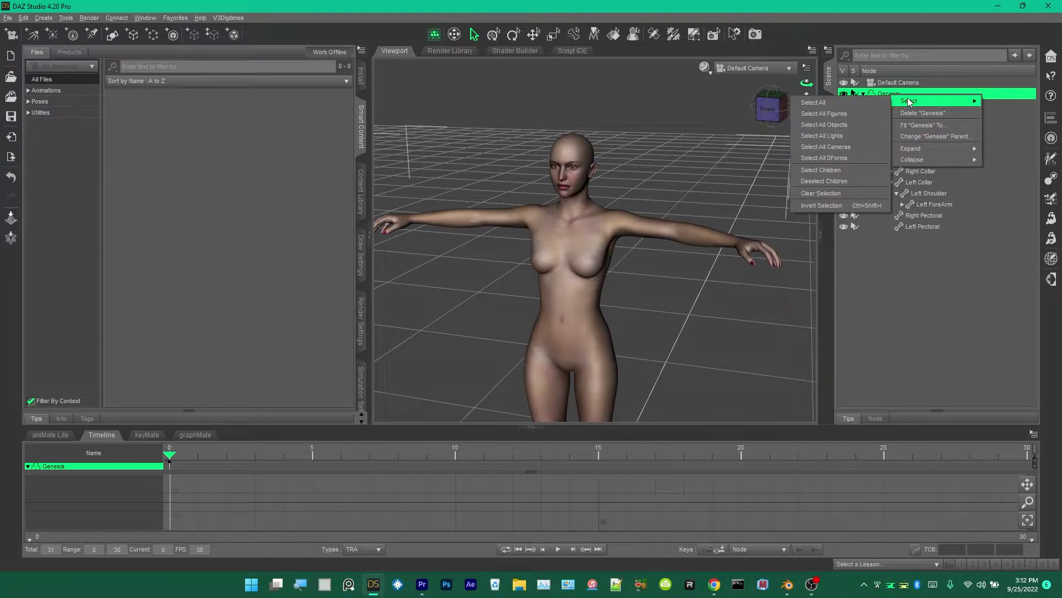
{"action": "left_click", "coordinate": [871, 104]}
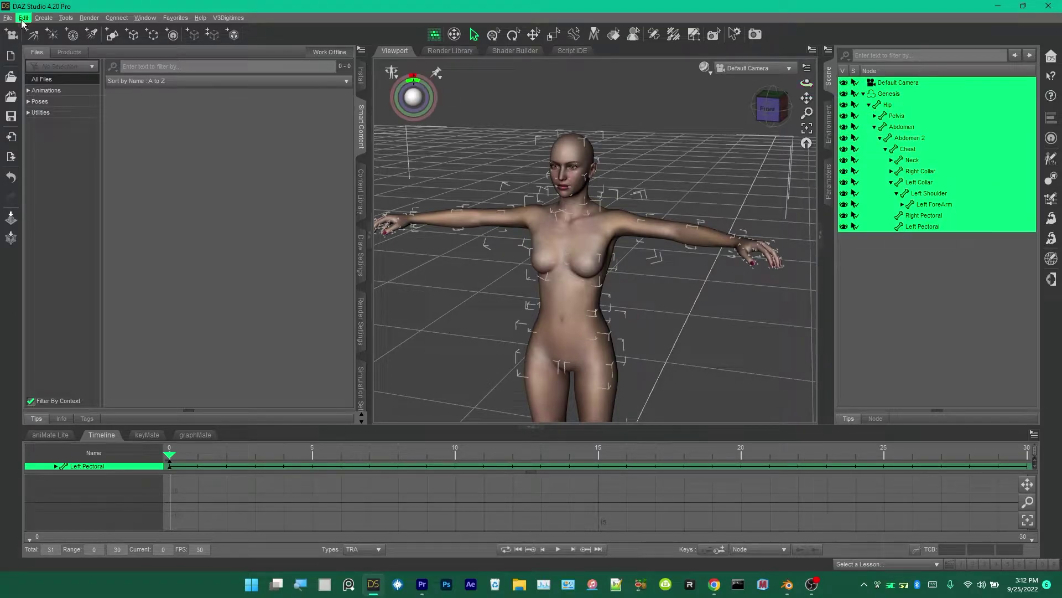
{"action": "left_click", "coordinate": [23, 18]}
{"action": "mouse_move", "coordinate": [42, 116]}
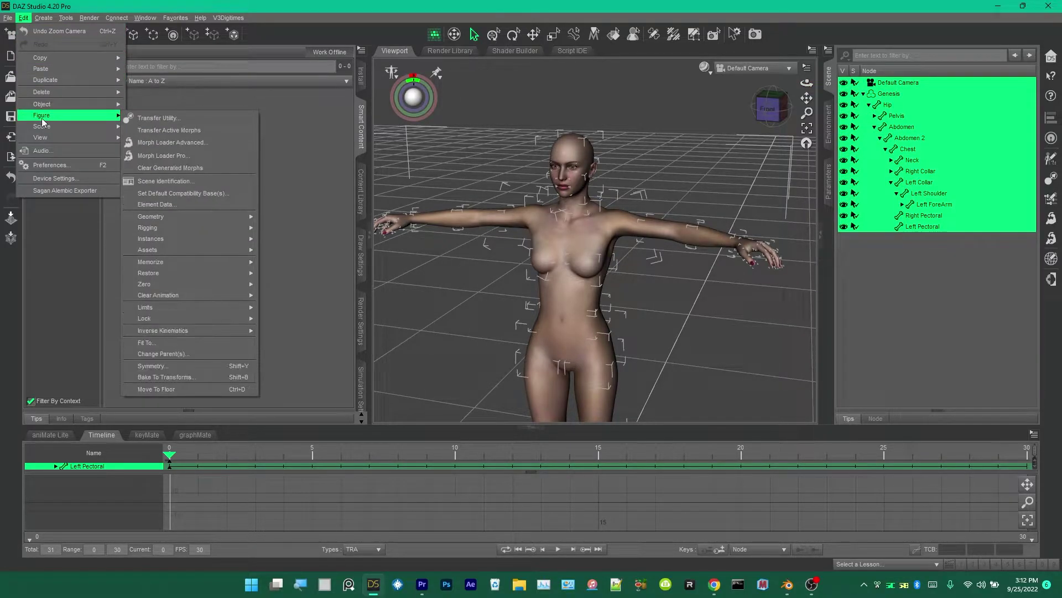
{"action": "mouse_move", "coordinate": [198, 307]}
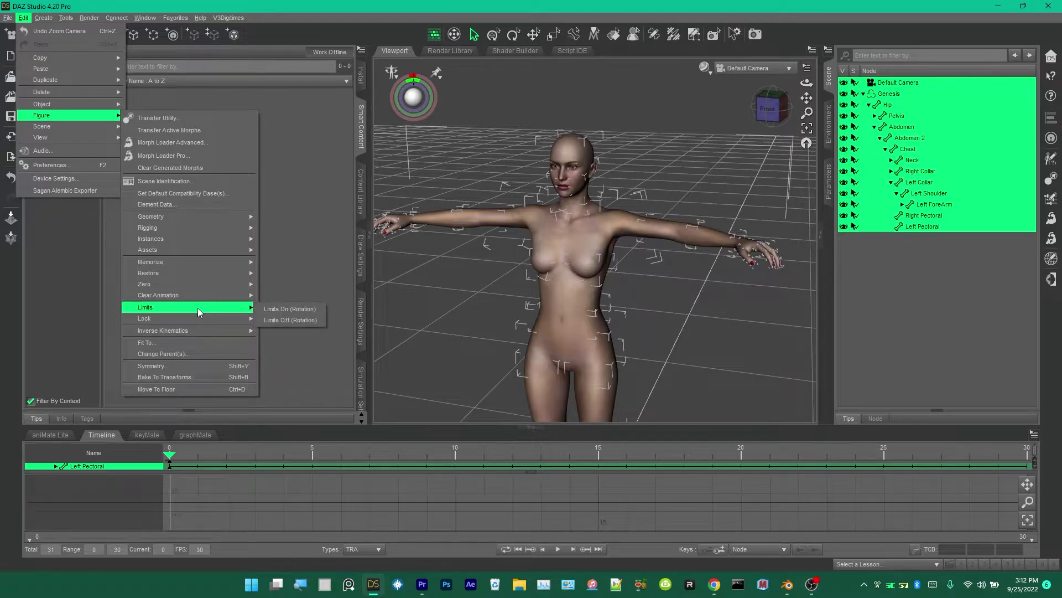
{"action": "left_click", "coordinate": [275, 321]}
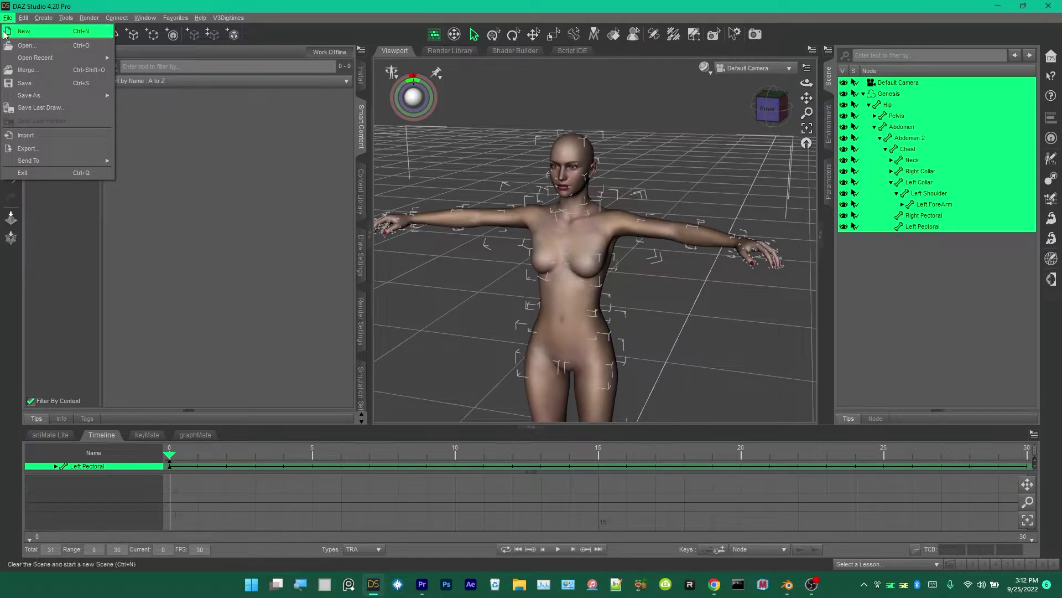
Step: Import the __BackBend.bvh motion file as a BioVision (*.bvh) file
{"action": "left_click", "coordinate": [38, 138]}
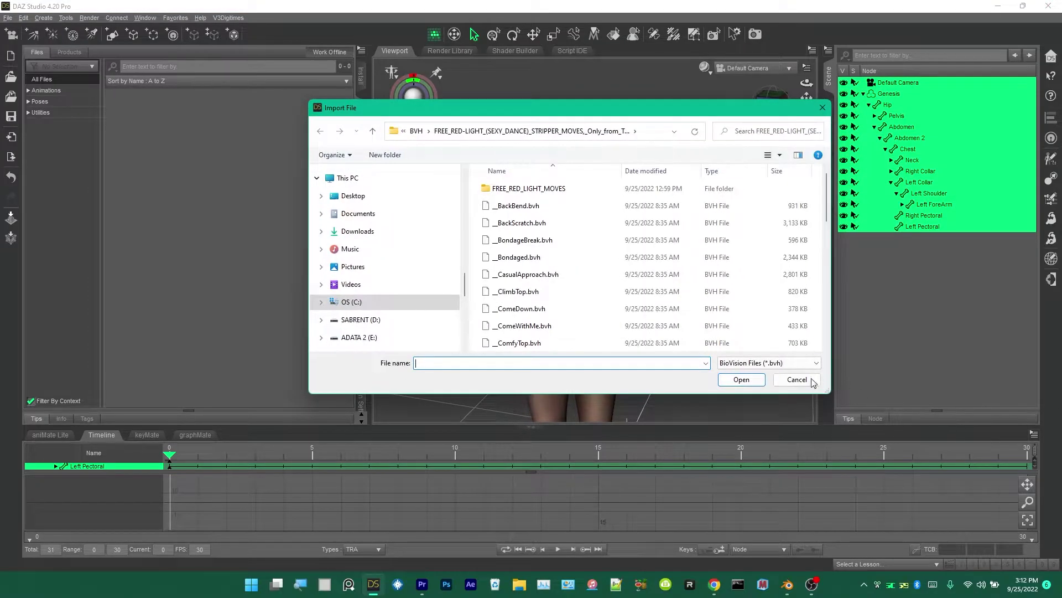
{"action": "left_click", "coordinate": [749, 366]}
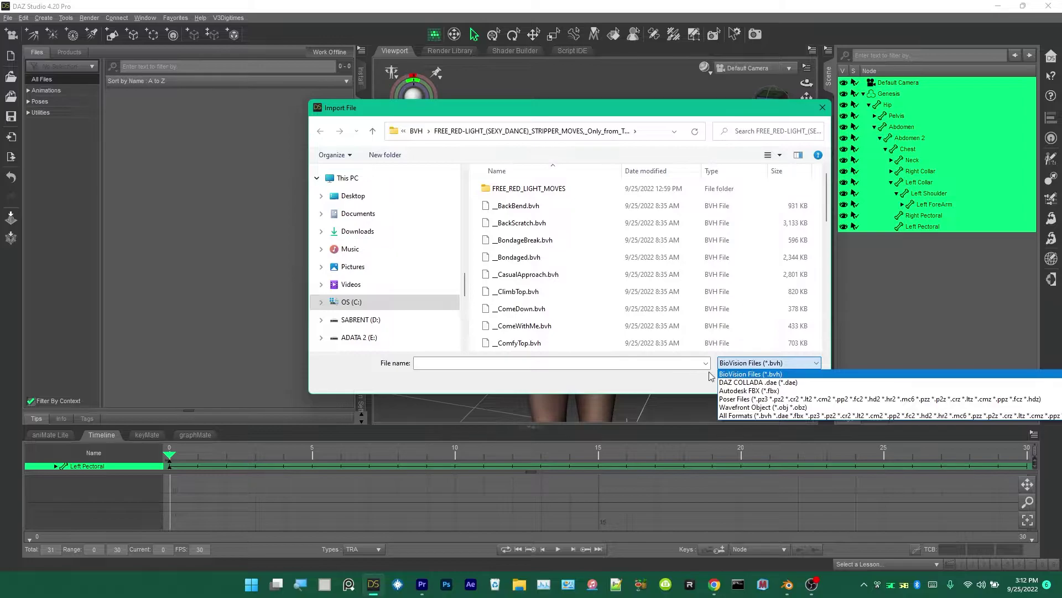
{"action": "left_click", "coordinate": [617, 375]}
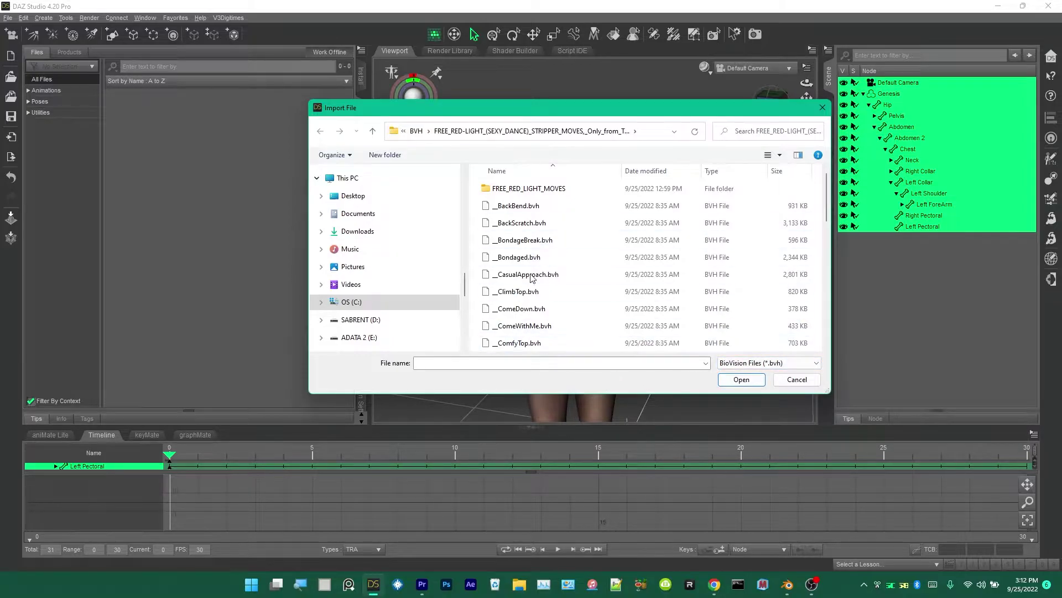
{"action": "double_click", "coordinate": [521, 207]}
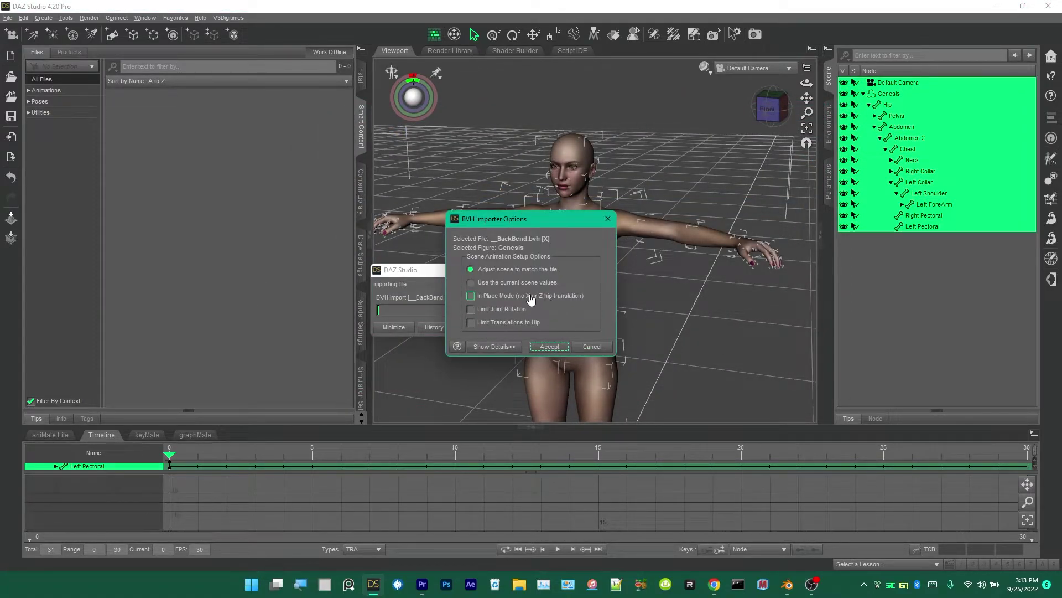
Step: Accept the BVH import with 'Adjust scene to match the file' and play the animation
{"action": "left_click", "coordinate": [501, 271]}
{"action": "left_click", "coordinate": [554, 347]}
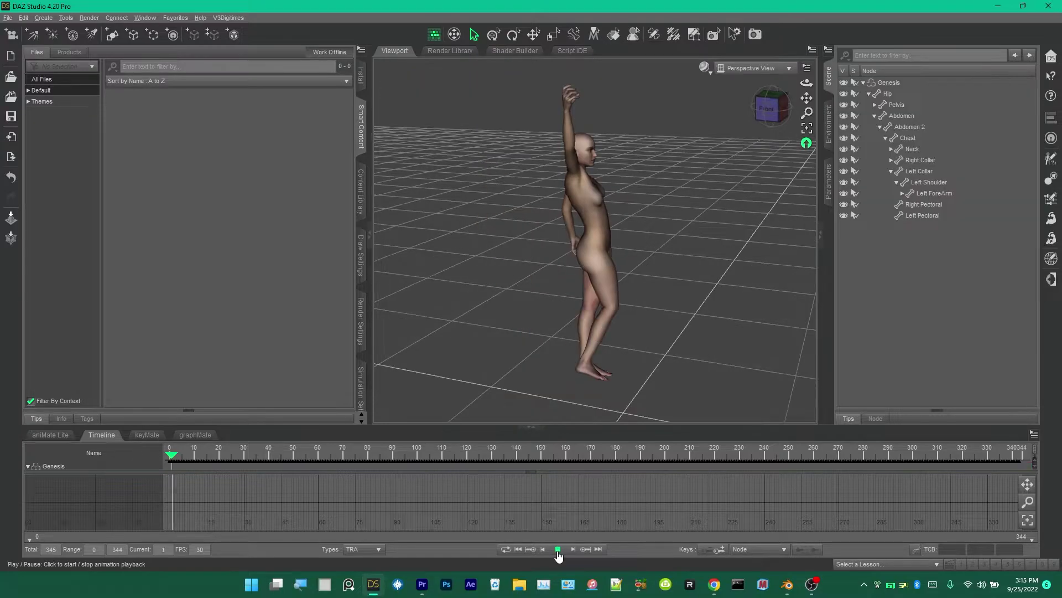
{"action": "left_click", "coordinate": [558, 549]}
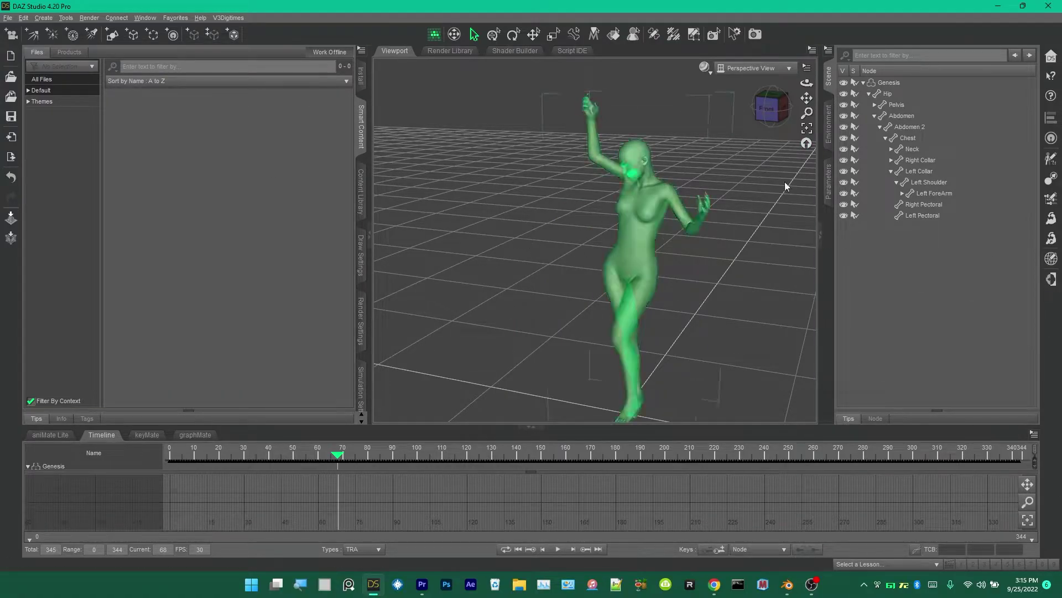
Step: Save Genesis's animation as a pose preset named BackBend covering frames 0–344
{"action": "left_click", "coordinate": [910, 86]}
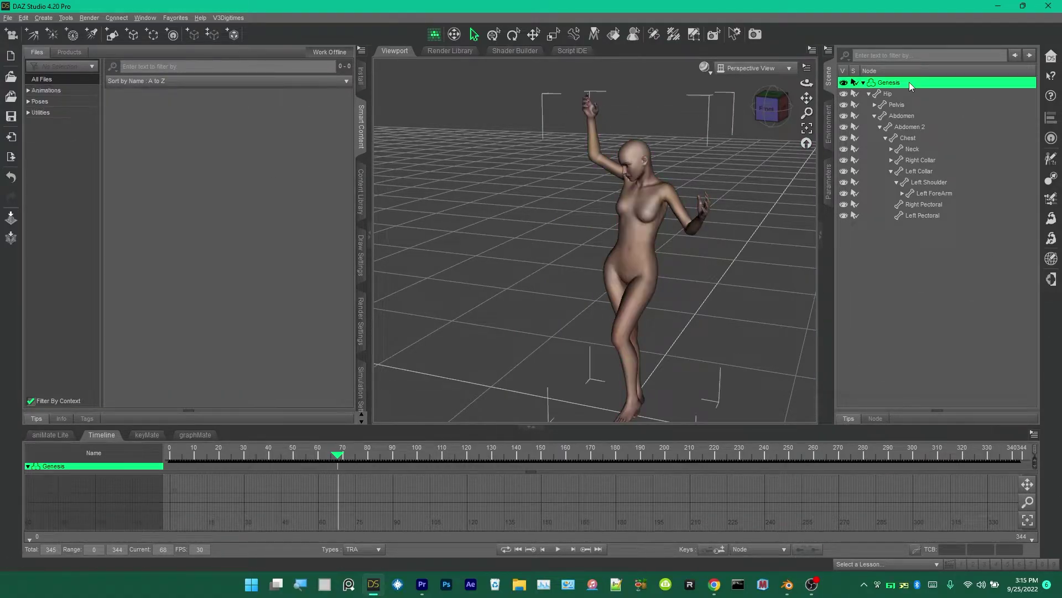
{"action": "left_click", "coordinate": [8, 17]}
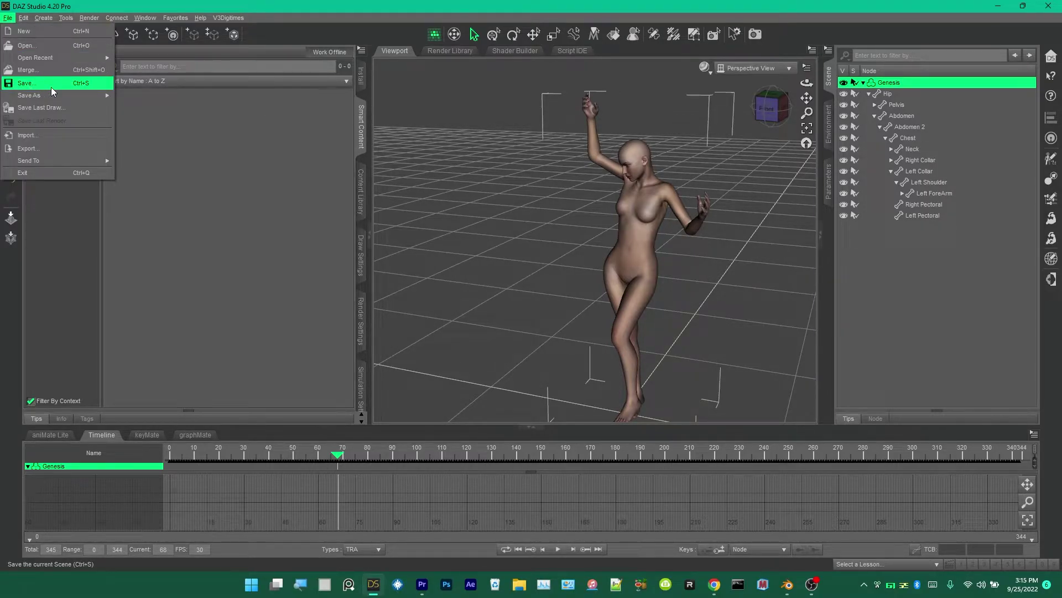
{"action": "mouse_move", "coordinate": [61, 94]}
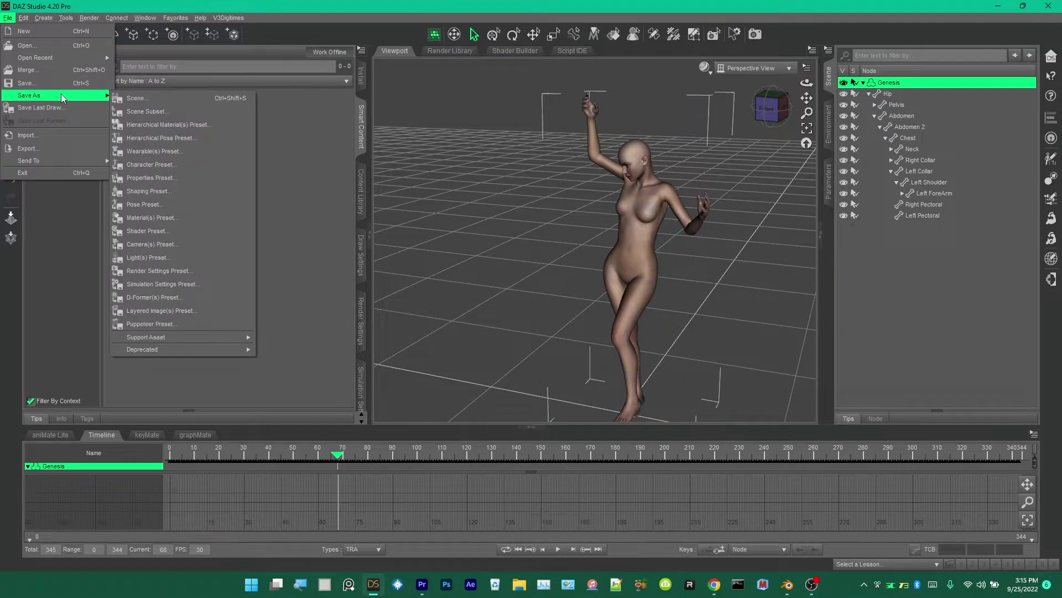
{"action": "left_click", "coordinate": [154, 208]}
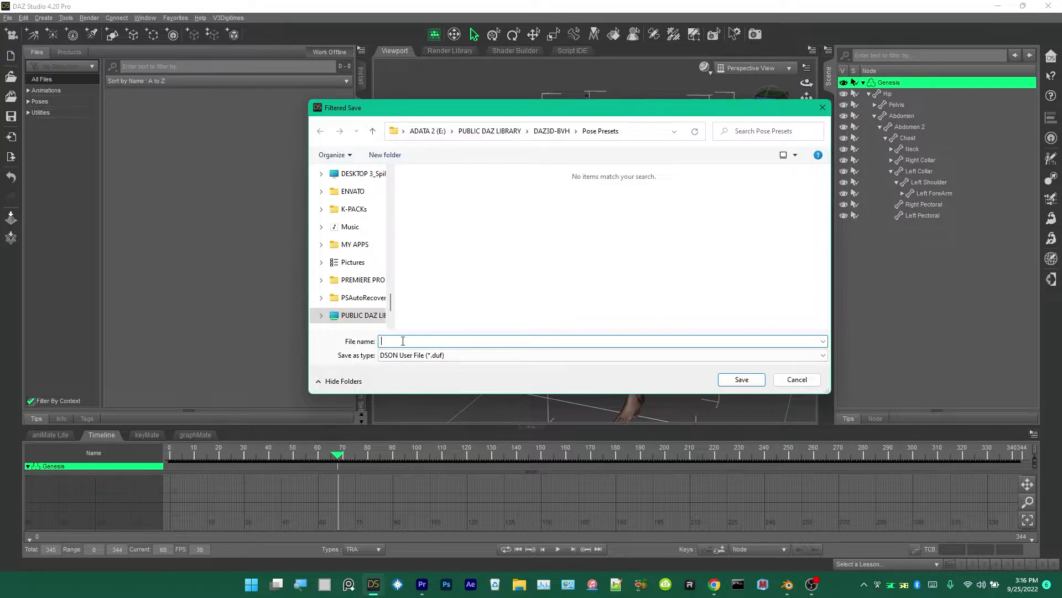
{"action": "type", "text": "Bac"}
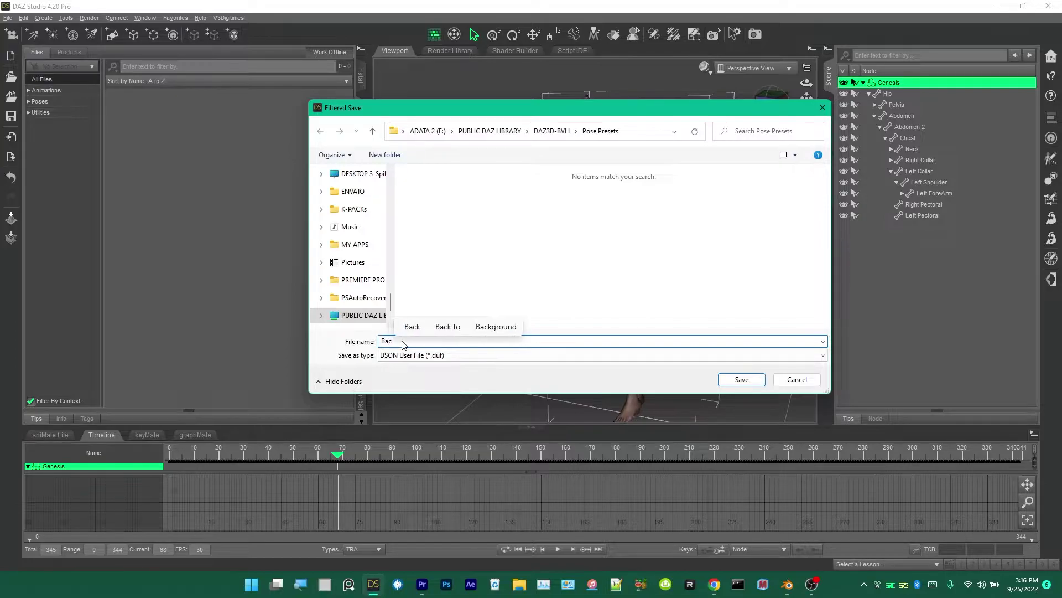
{"action": "type", "text": "kBend"}
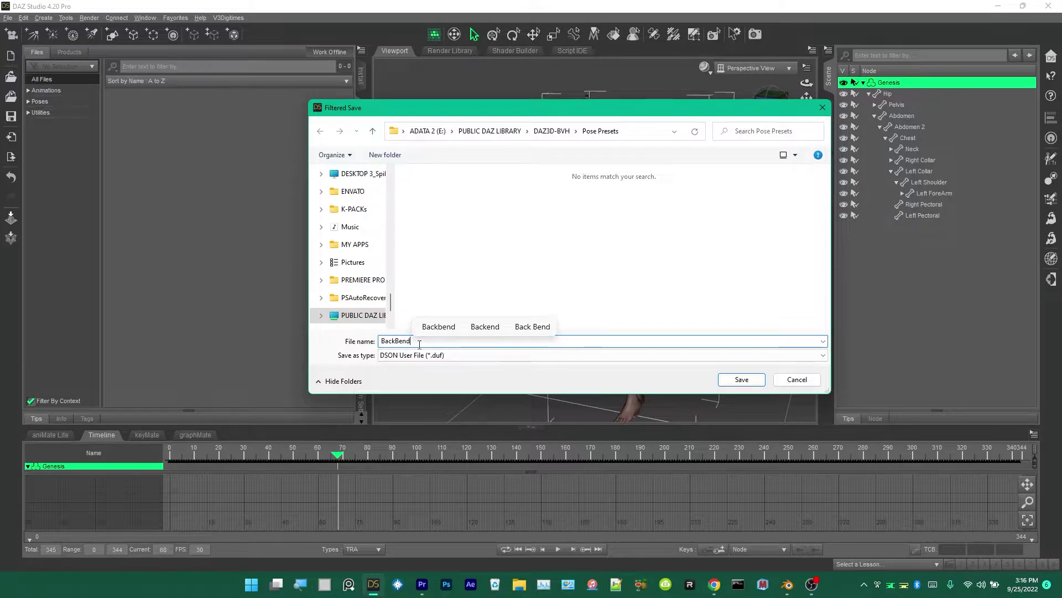
{"action": "left_click", "coordinate": [760, 379]}
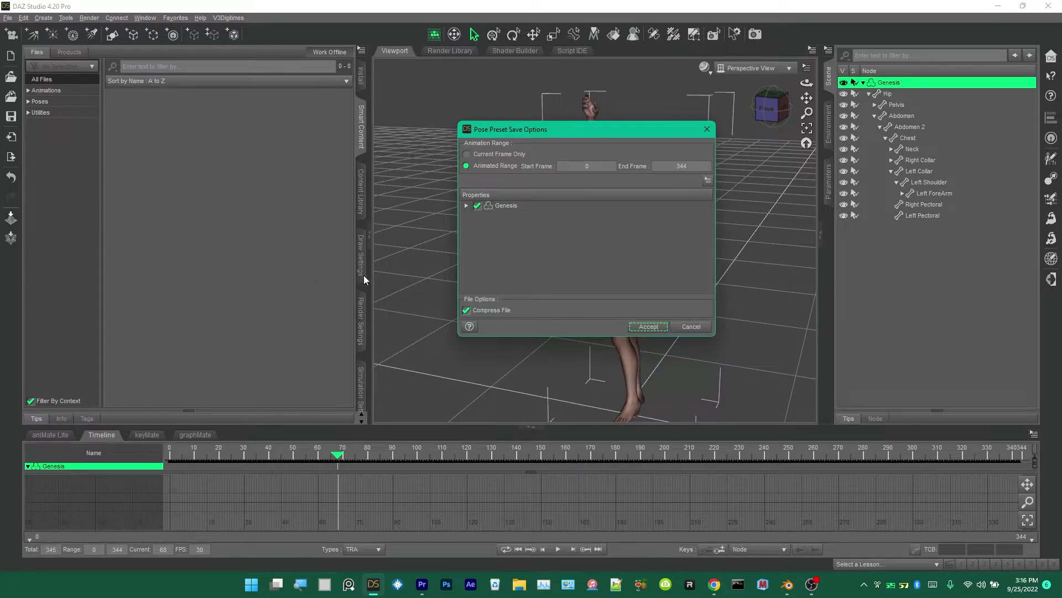
{"action": "left_click", "coordinate": [643, 327]}
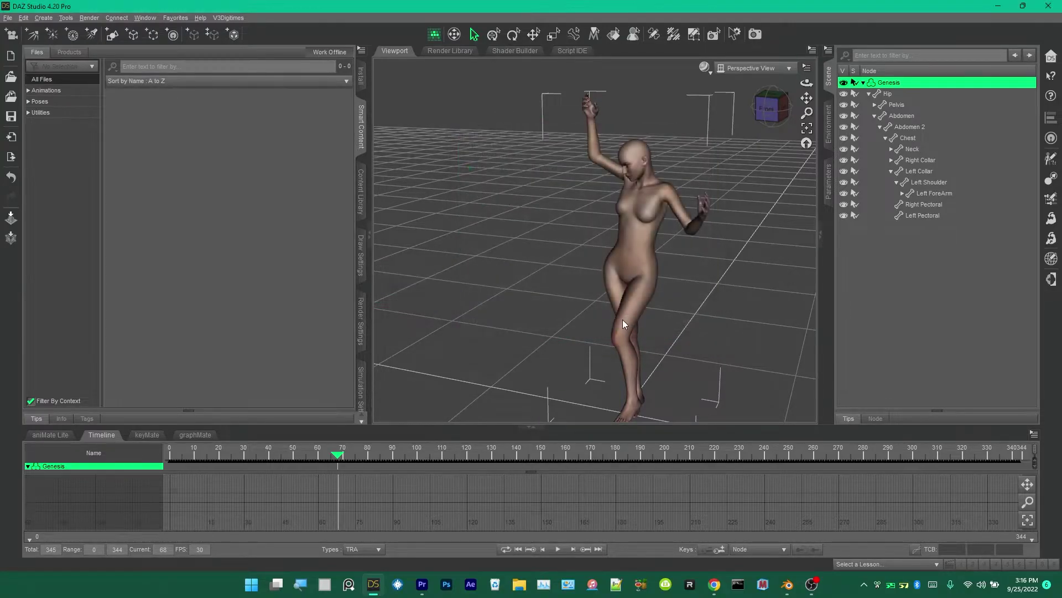
Step: Delete the old Genesis figure from the scene and reopen the content library pane
{"action": "right_click", "coordinate": [892, 83]}
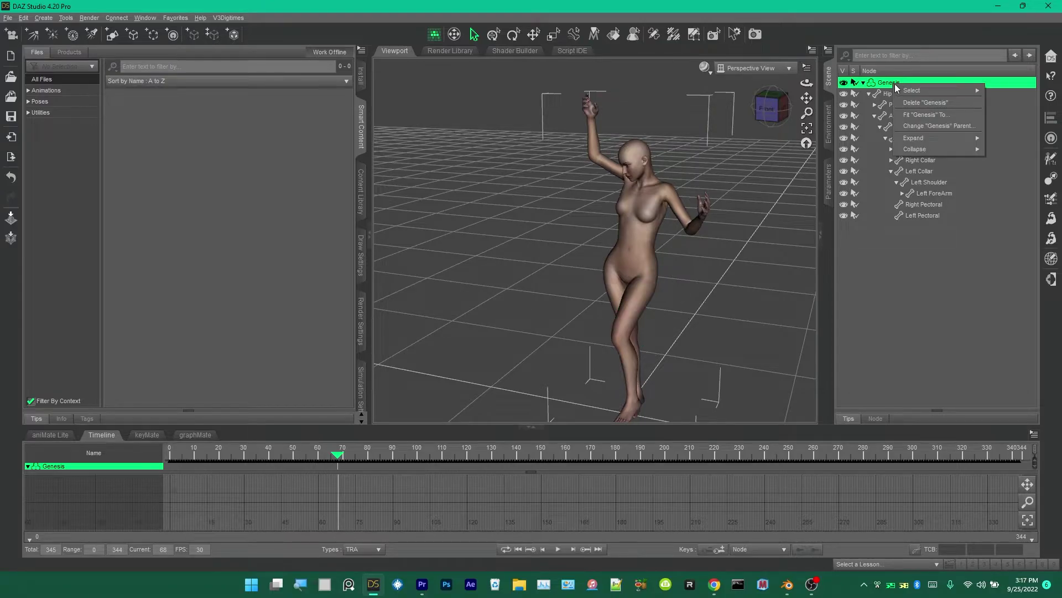
{"action": "left_click", "coordinate": [915, 102]}
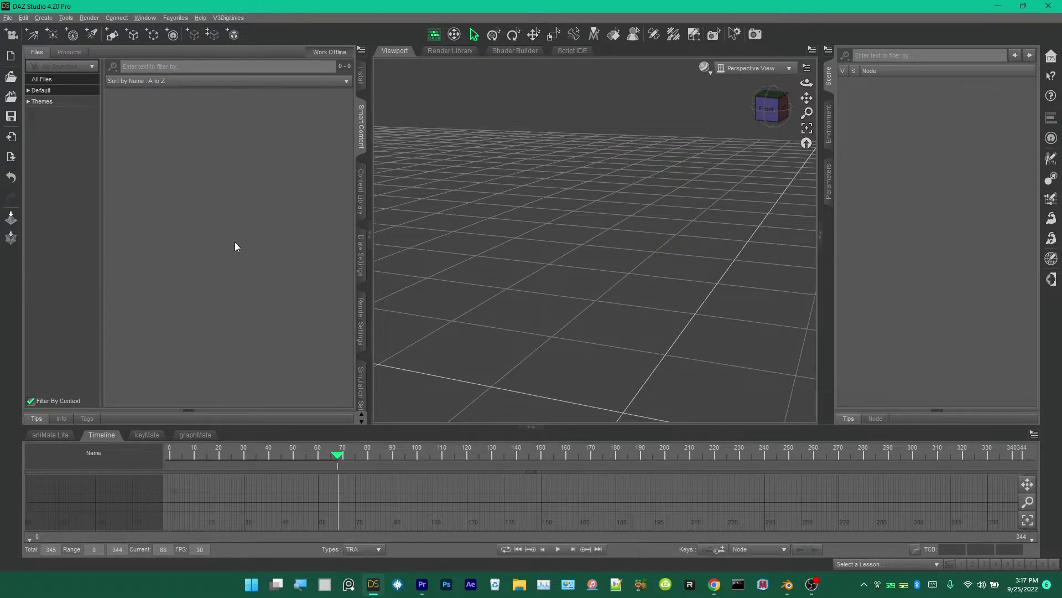
{"action": "left_click", "coordinate": [360, 147]}
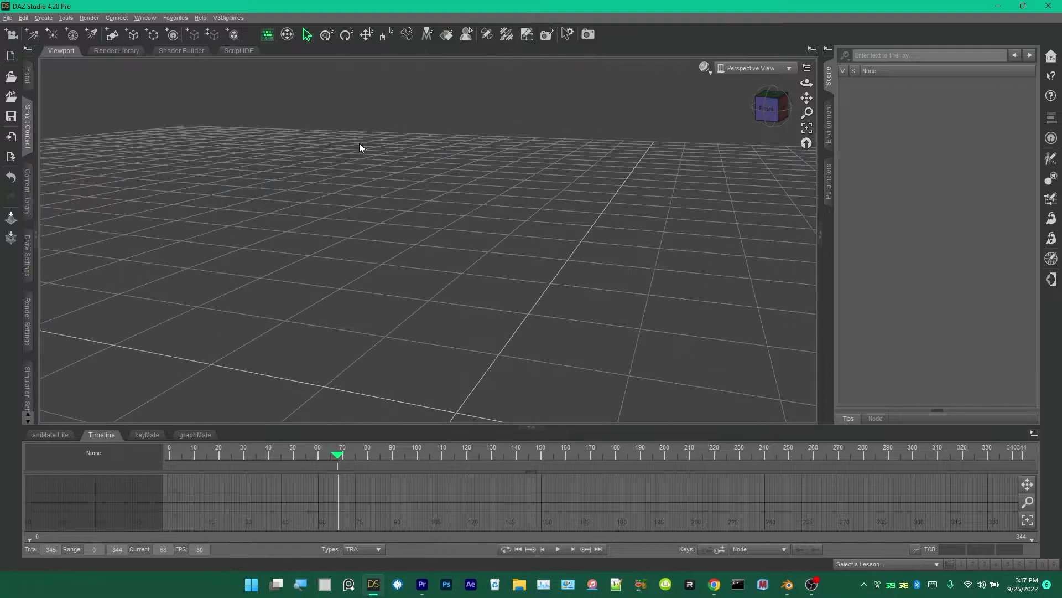
{"action": "left_click", "coordinate": [27, 143]}
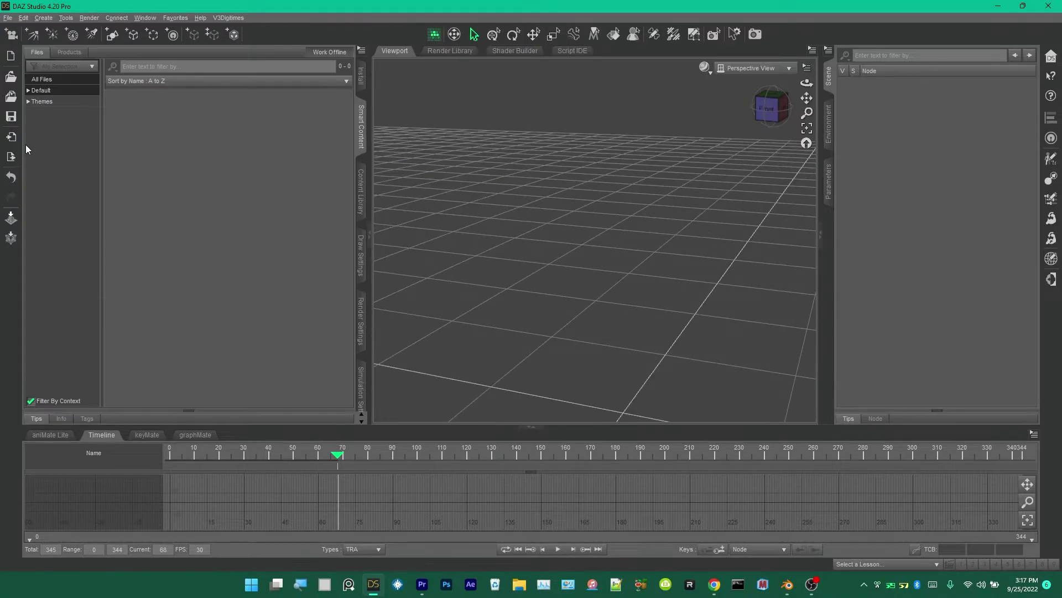
Step: Browse Default > Figures and load Genesis 8 Basic Female into the scene
{"action": "left_click", "coordinate": [28, 91]}
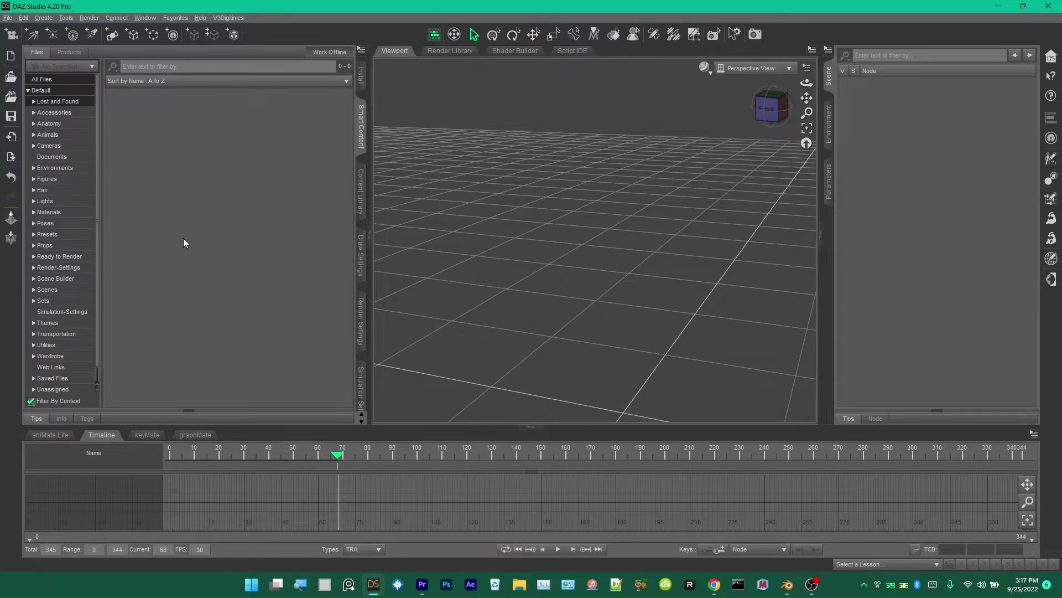
{"action": "left_click", "coordinate": [48, 179]}
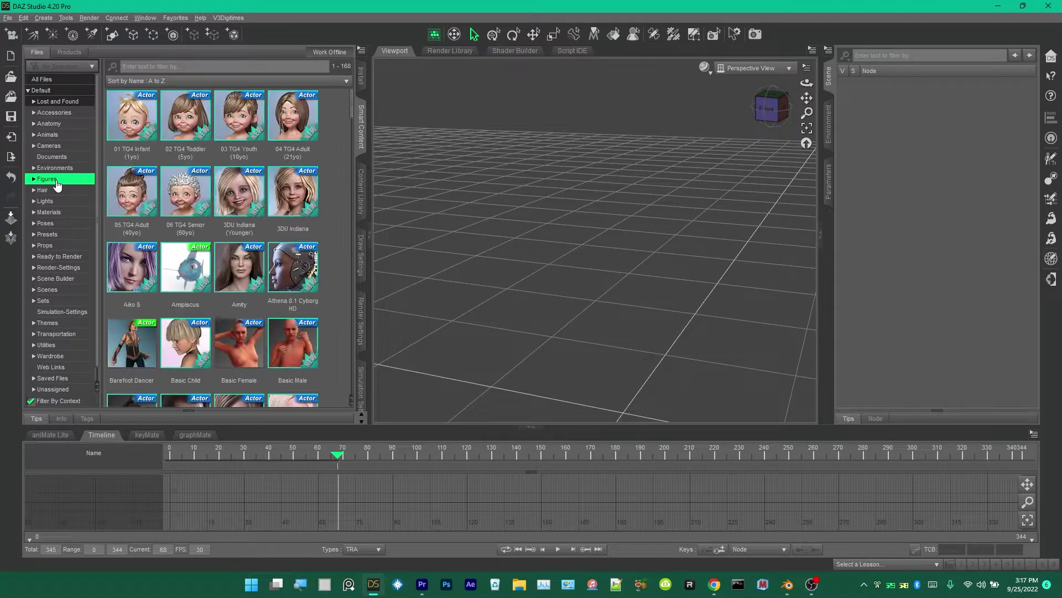
{"action": "scroll", "coordinate": [252, 253], "scroll_direction": "down", "scroll_amount": 10}
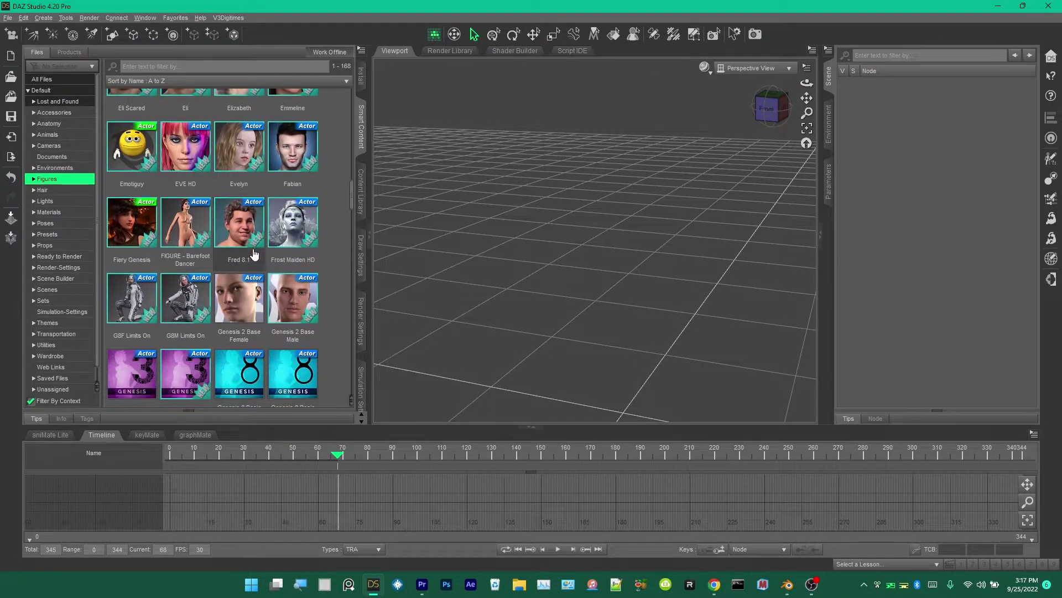
{"action": "scroll", "coordinate": [251, 232], "scroll_direction": "down", "scroll_amount": 5}
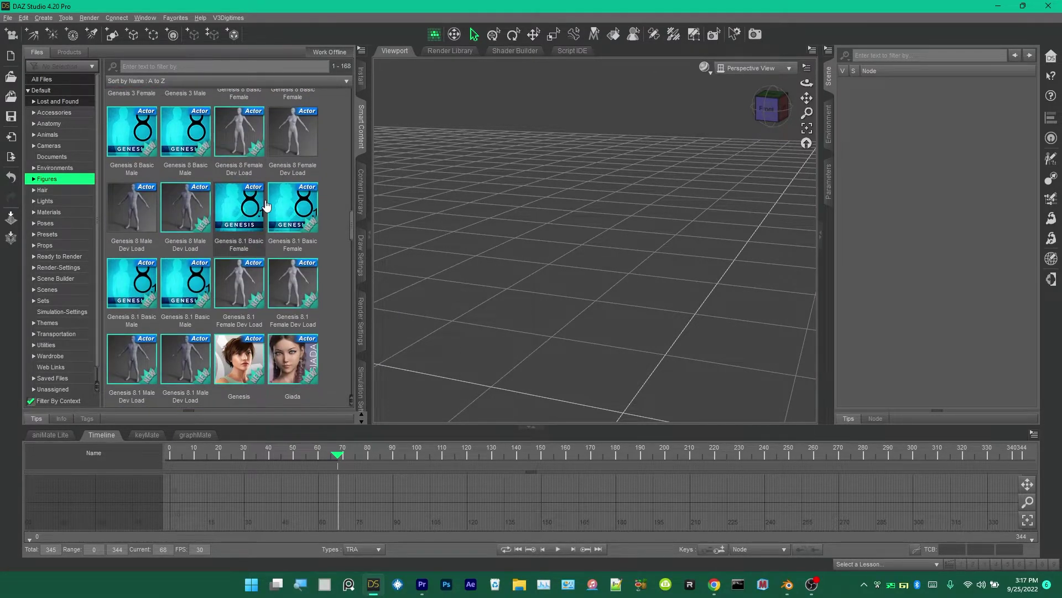
{"action": "scroll", "coordinate": [249, 221], "scroll_direction": "up", "scroll_amount": 5}
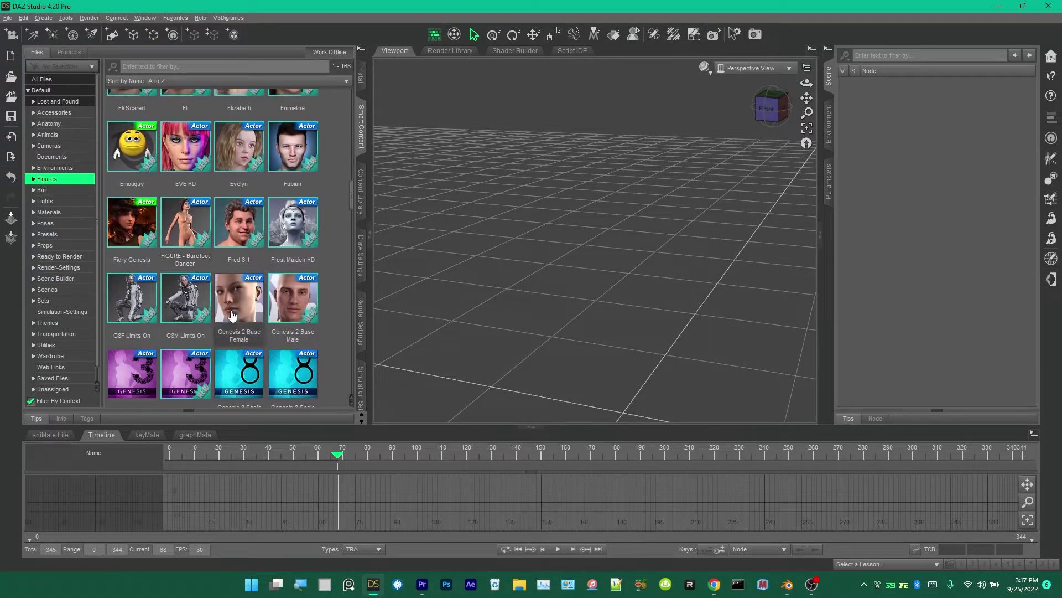
{"action": "left_click", "coordinate": [245, 379]}
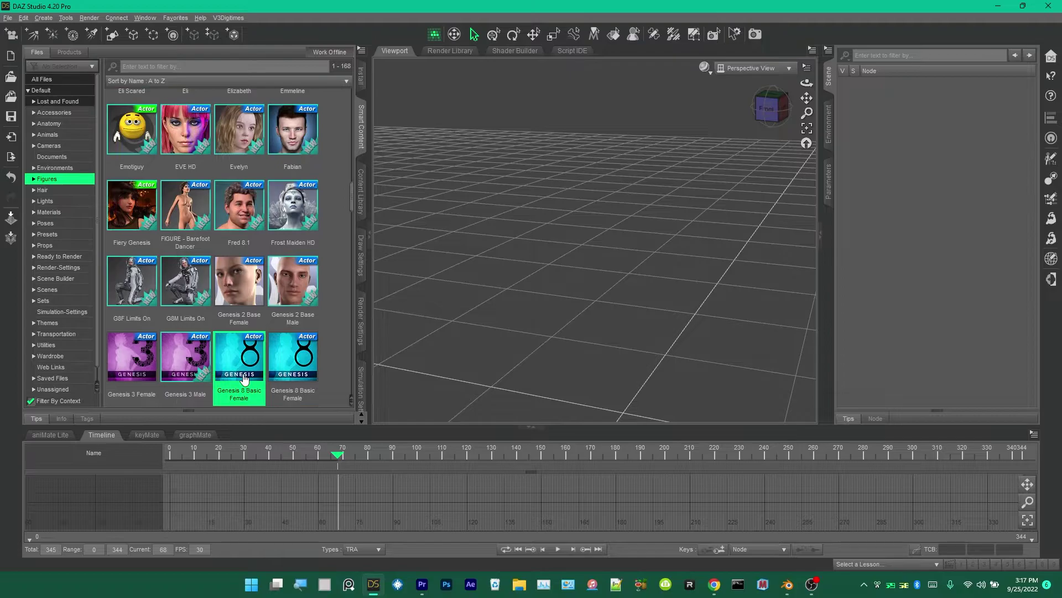
{"action": "double_click", "coordinate": [245, 378]}
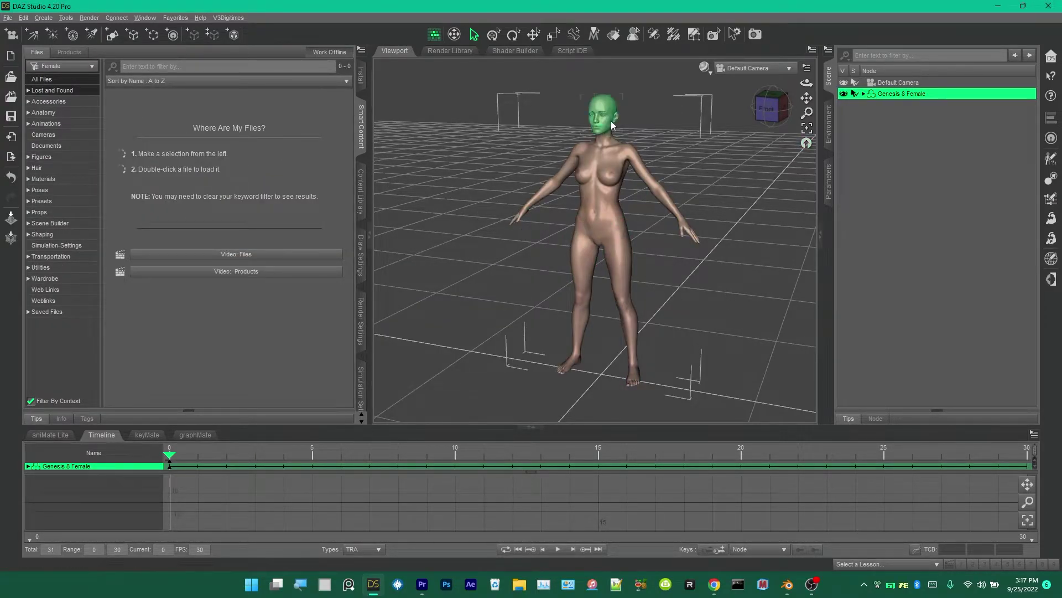
Step: Select all of the Genesis 8 Female's nodes and turn off their rotation limits
{"action": "right_click", "coordinate": [884, 95]}
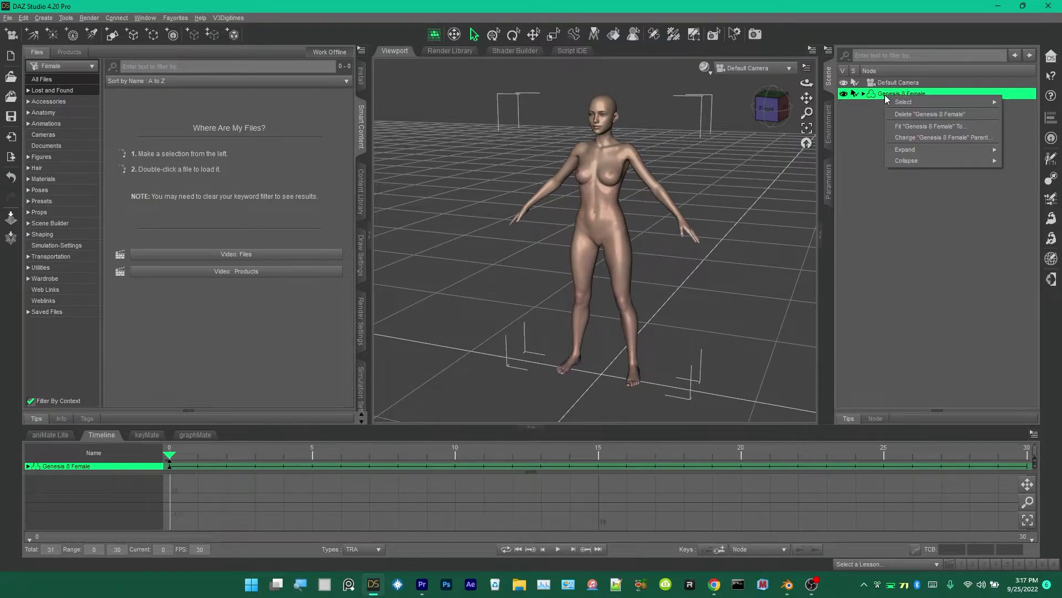
{"action": "mouse_move", "coordinate": [893, 105]}
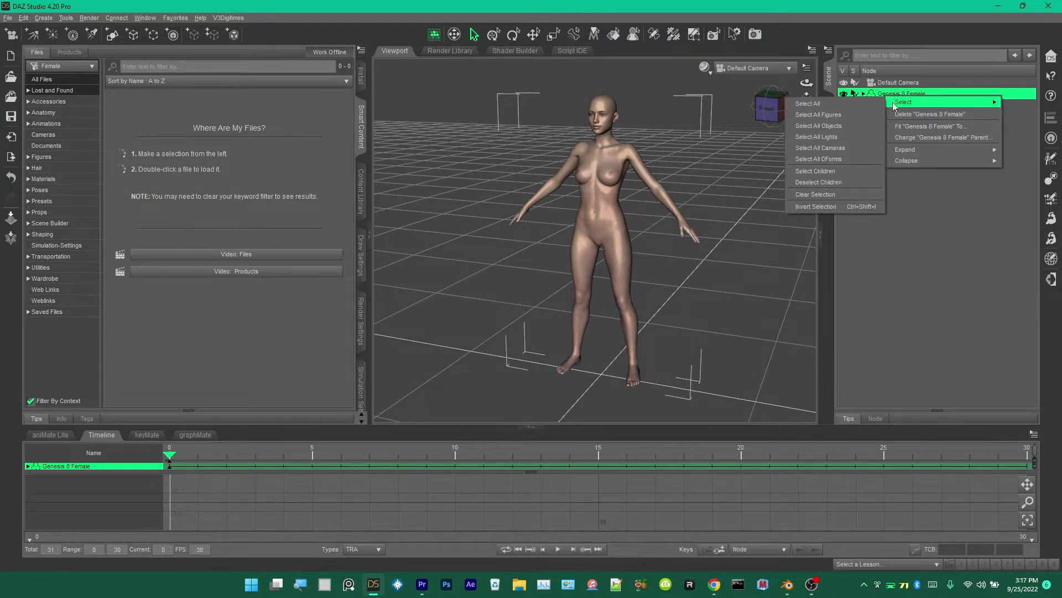
{"action": "left_click", "coordinate": [863, 104]}
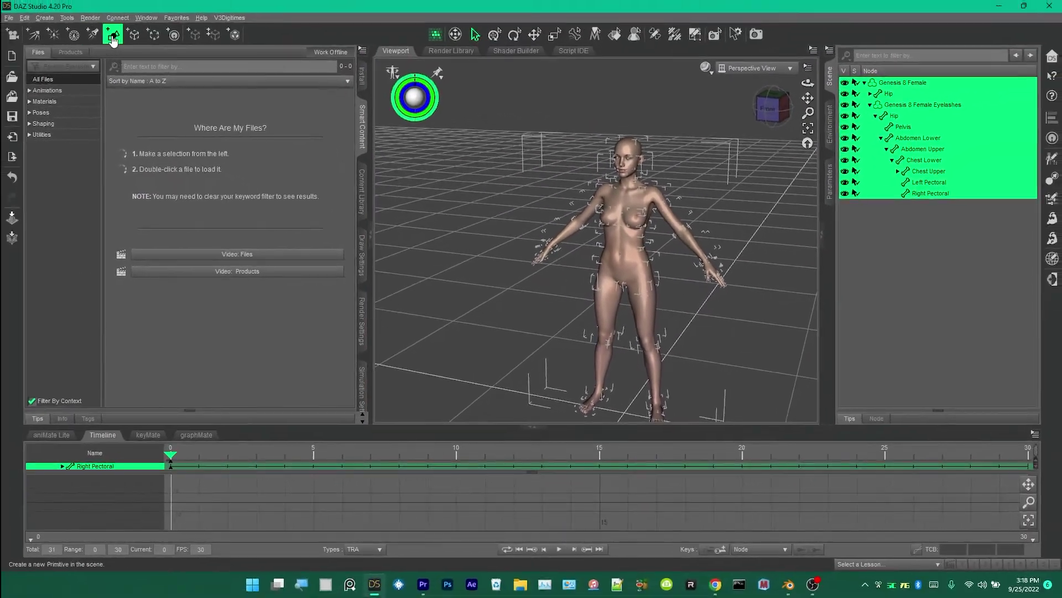
{"action": "left_click", "coordinate": [24, 18]}
{"action": "mouse_move", "coordinate": [87, 120]}
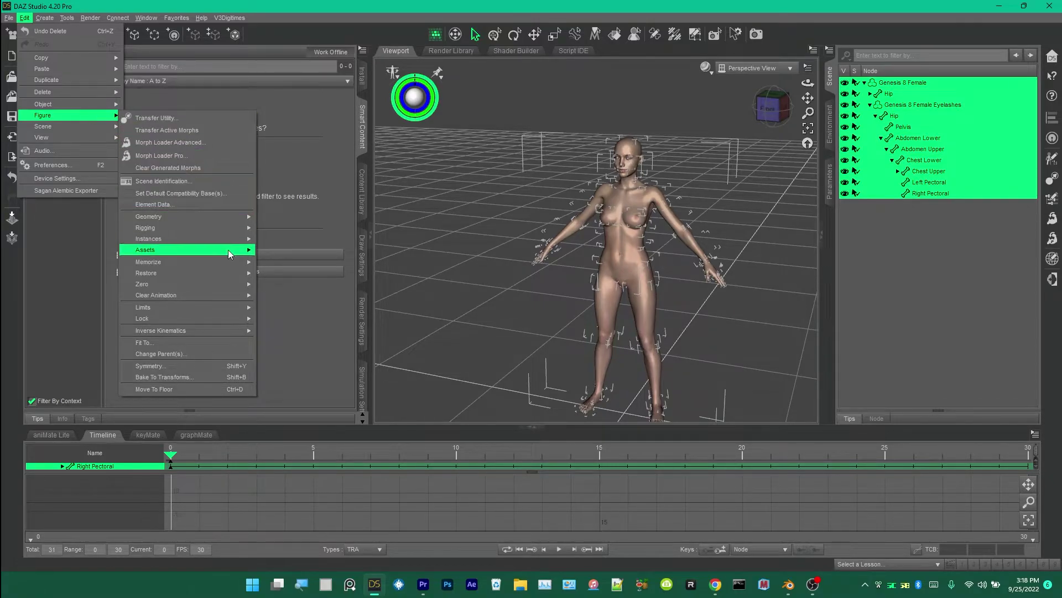
{"action": "mouse_move", "coordinate": [233, 308]}
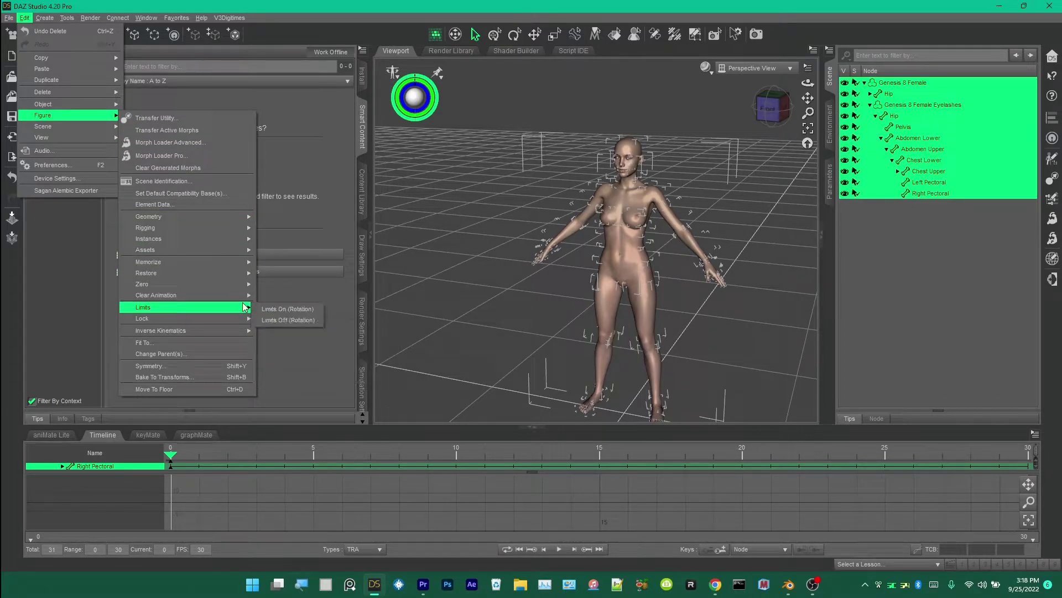
{"action": "left_click", "coordinate": [301, 320]}
Step: Unlock all the selected nodes via Edit > Figure > Lock > Unlock Selected Node(s)
{"action": "left_click", "coordinate": [25, 18]}
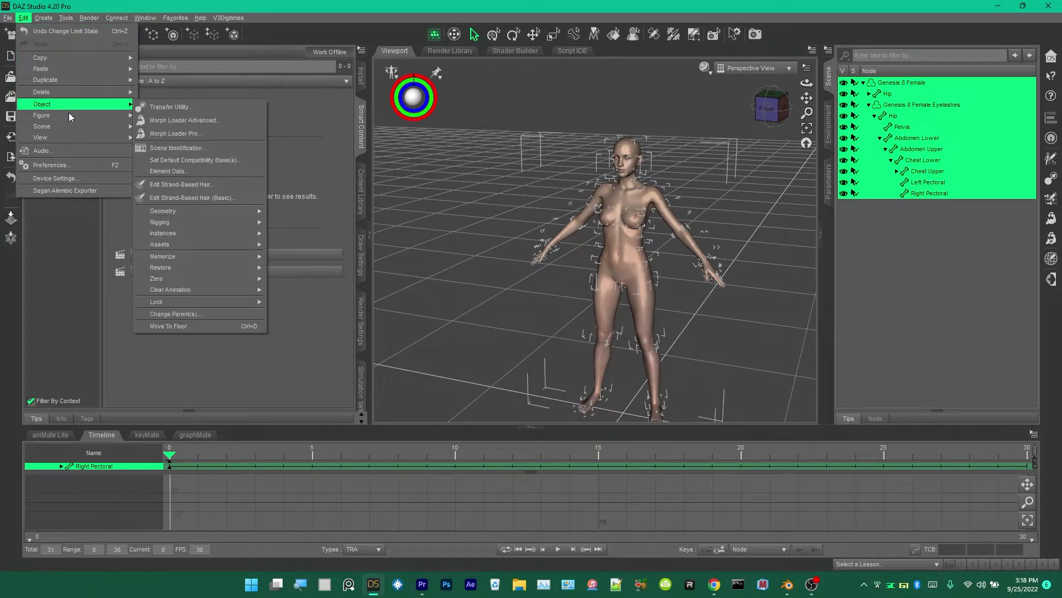
{"action": "mouse_move", "coordinate": [69, 111]}
{"action": "mouse_move", "coordinate": [212, 302]}
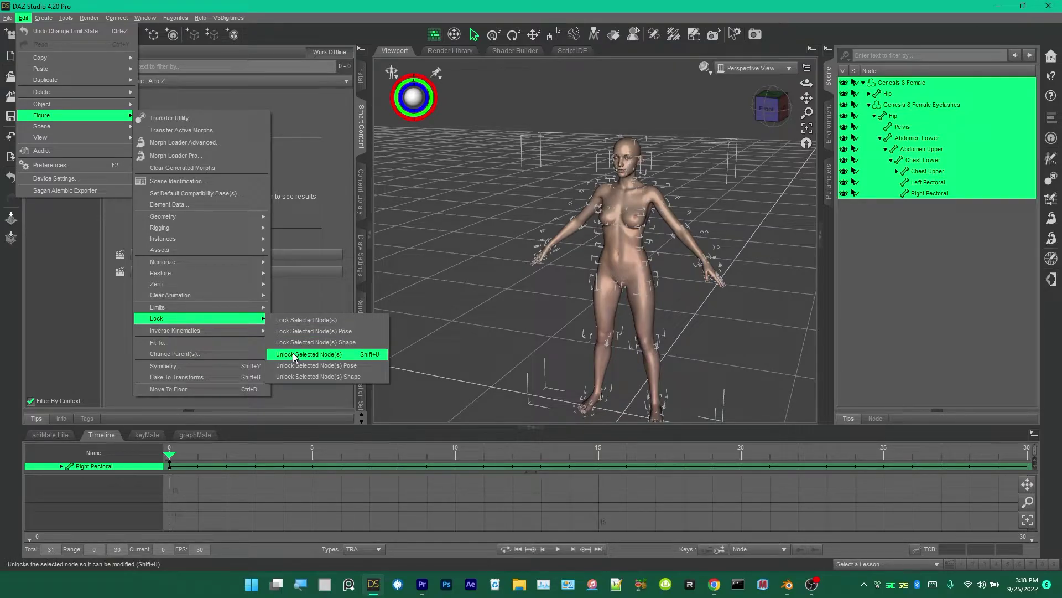
{"action": "left_click", "coordinate": [293, 355]}
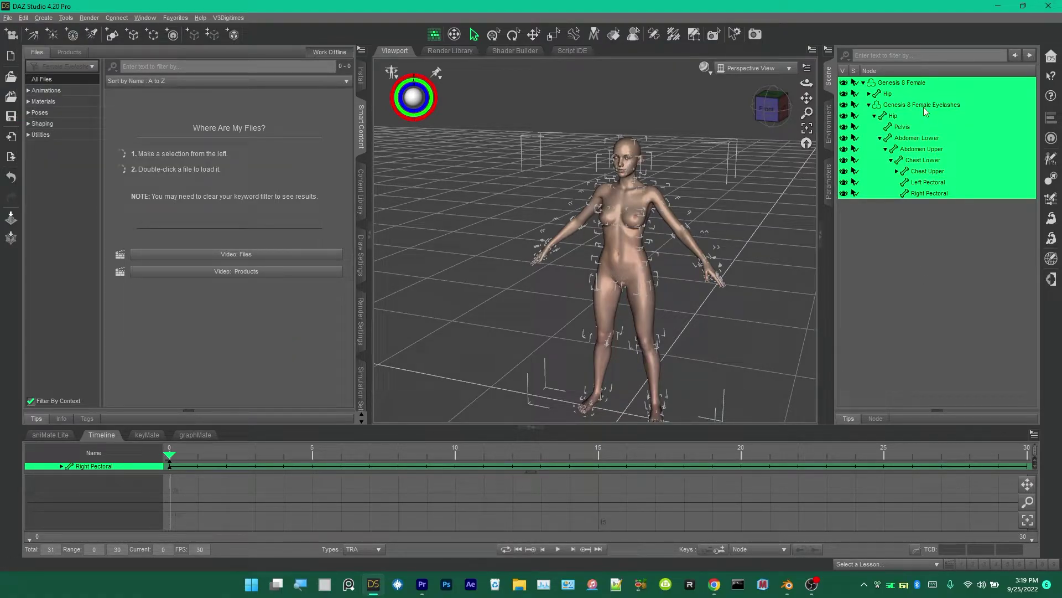
Step: Select only the Genesis 8 Female figure in the scene
{"action": "left_click", "coordinate": [889, 83]}
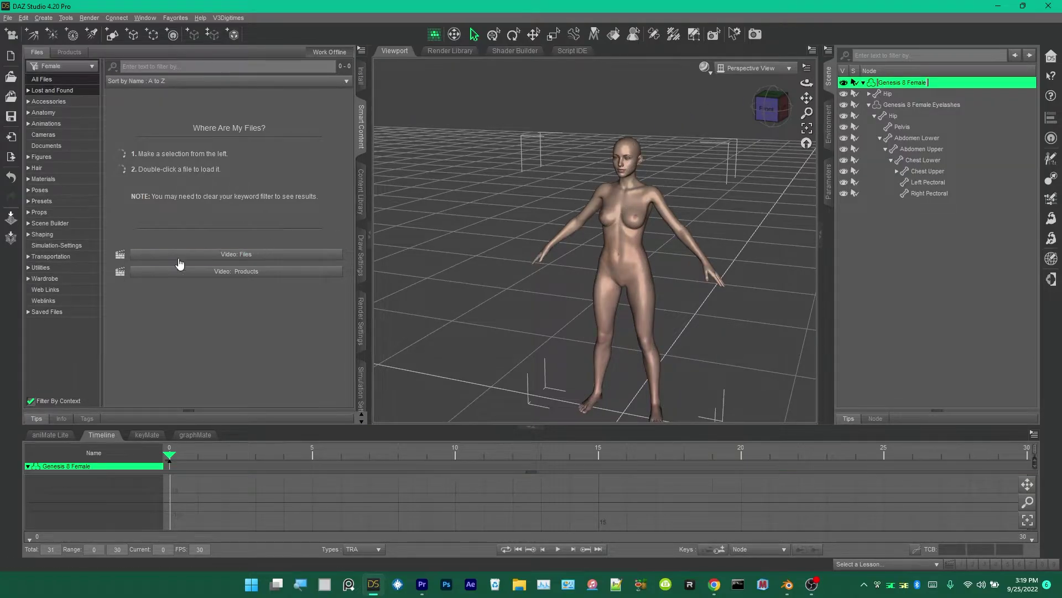
{"action": "left_click", "coordinate": [944, 170]}
{"action": "left_click", "coordinate": [415, 95]}
Step: Refresh the PUBLIC DAZ LIBRARY in the Content Library and open DAZ3D-BVH > Pose Presets
{"action": "left_click", "coordinate": [361, 192]}
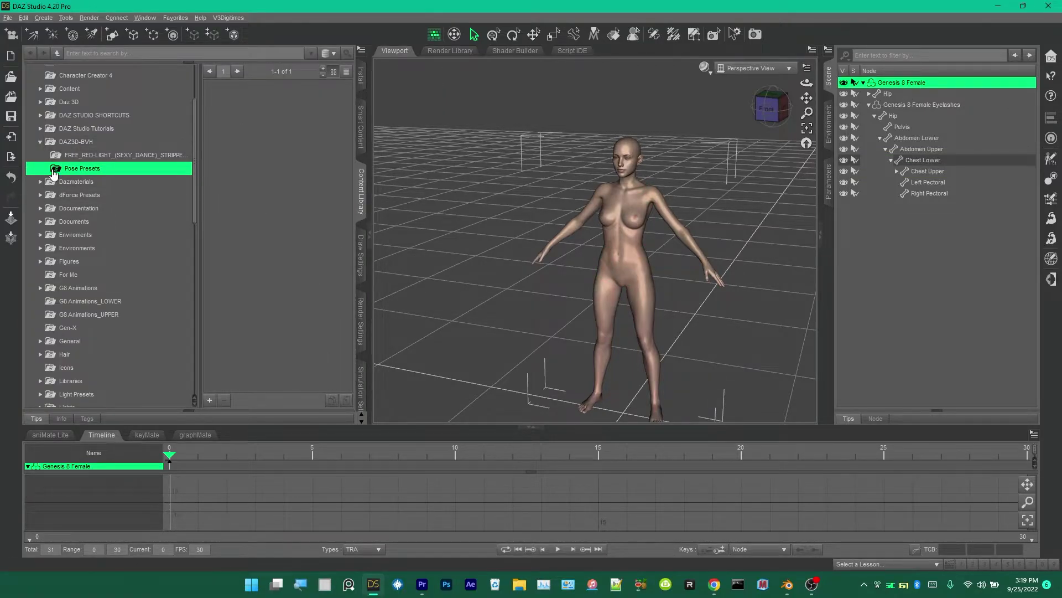
{"action": "scroll", "coordinate": [127, 191], "scroll_direction": "up", "scroll_amount": 3}
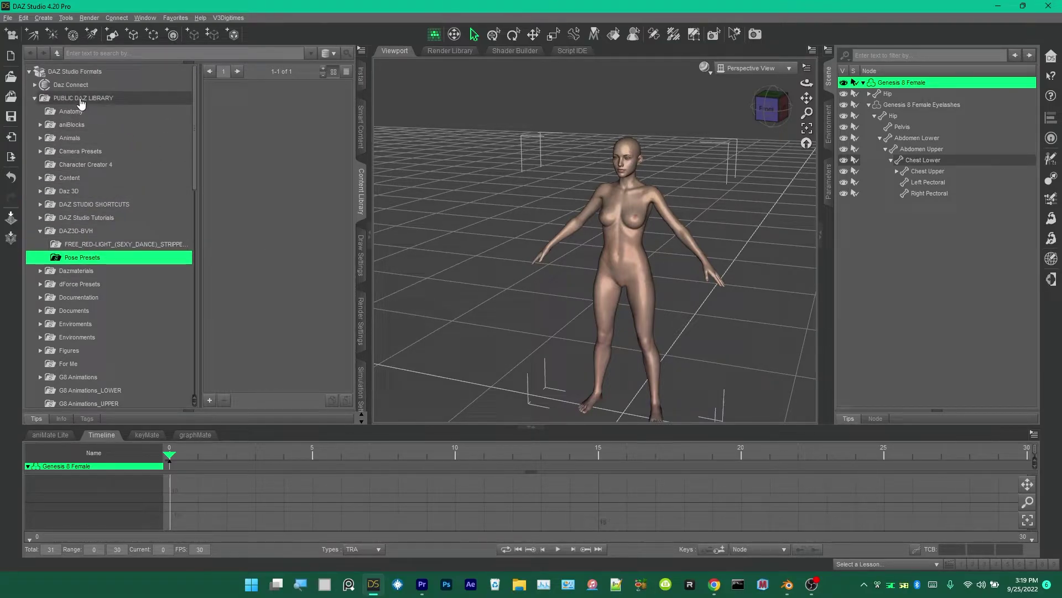
{"action": "right_click", "coordinate": [92, 103]}
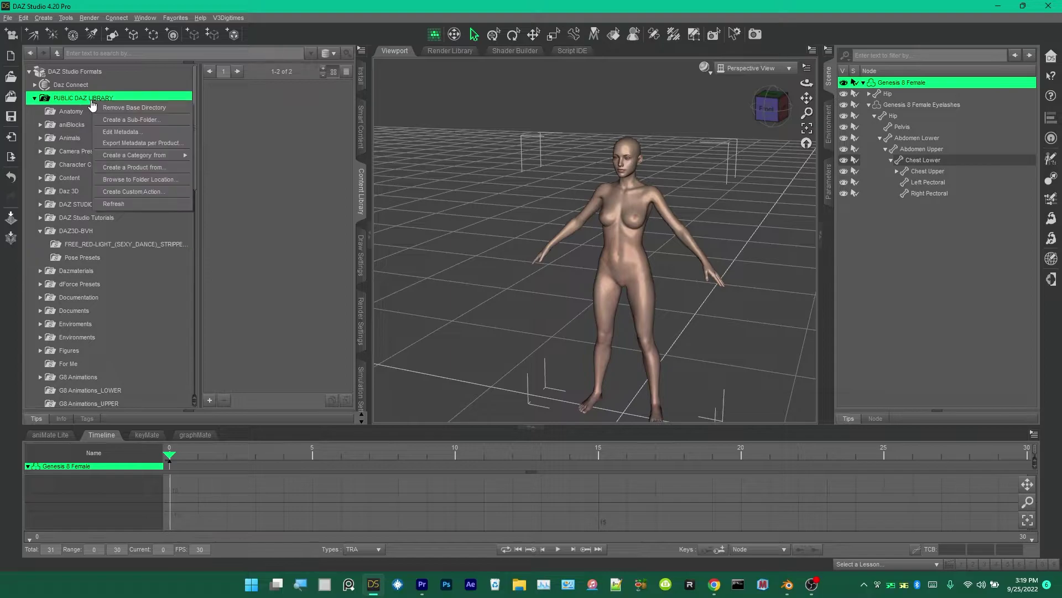
{"action": "left_click", "coordinate": [120, 203]}
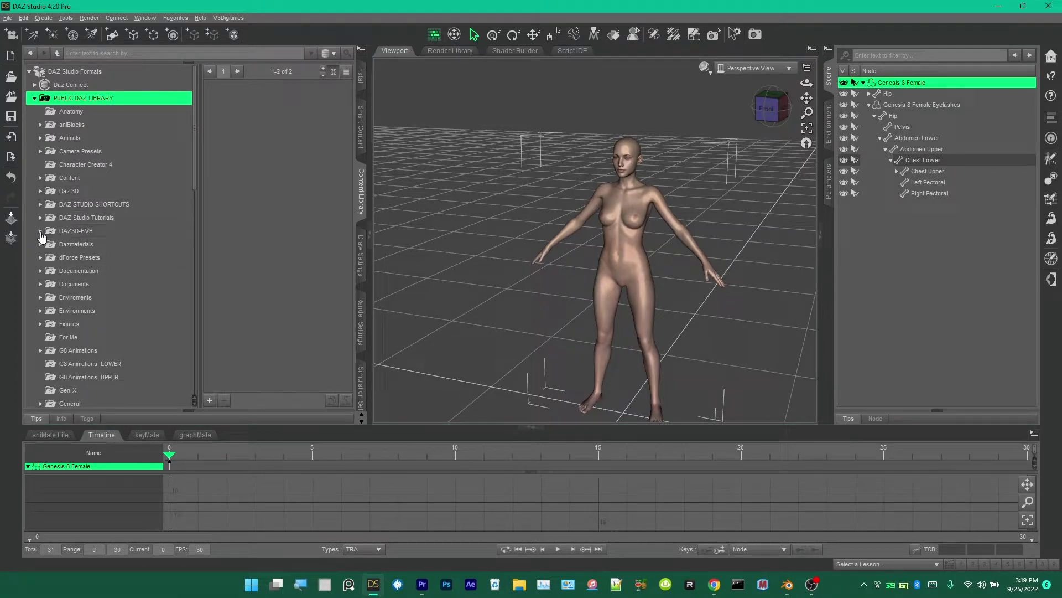
{"action": "left_click", "coordinate": [41, 231]}
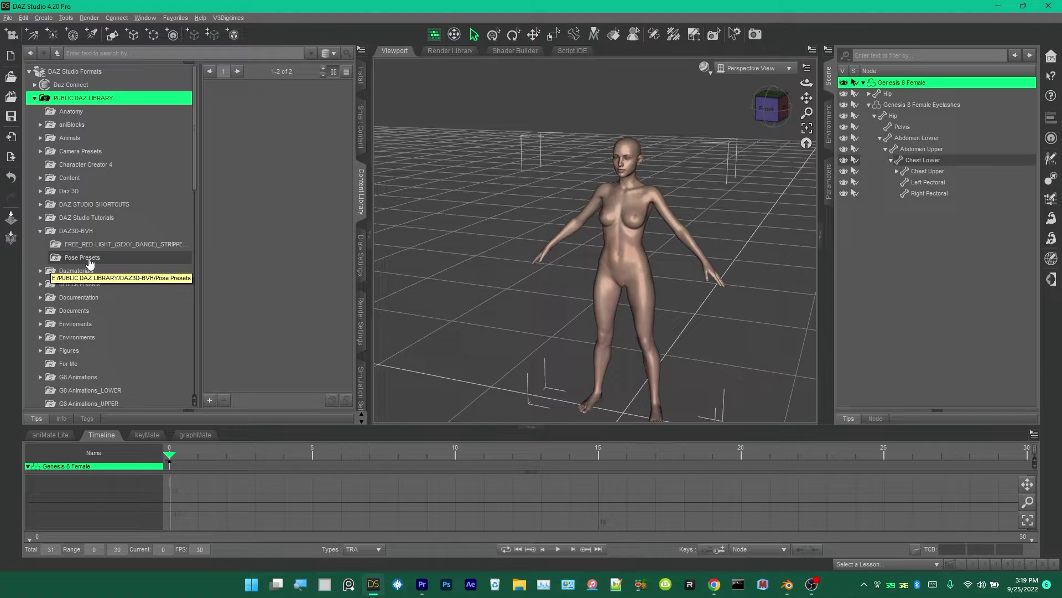
{"action": "left_click", "coordinate": [90, 261]}
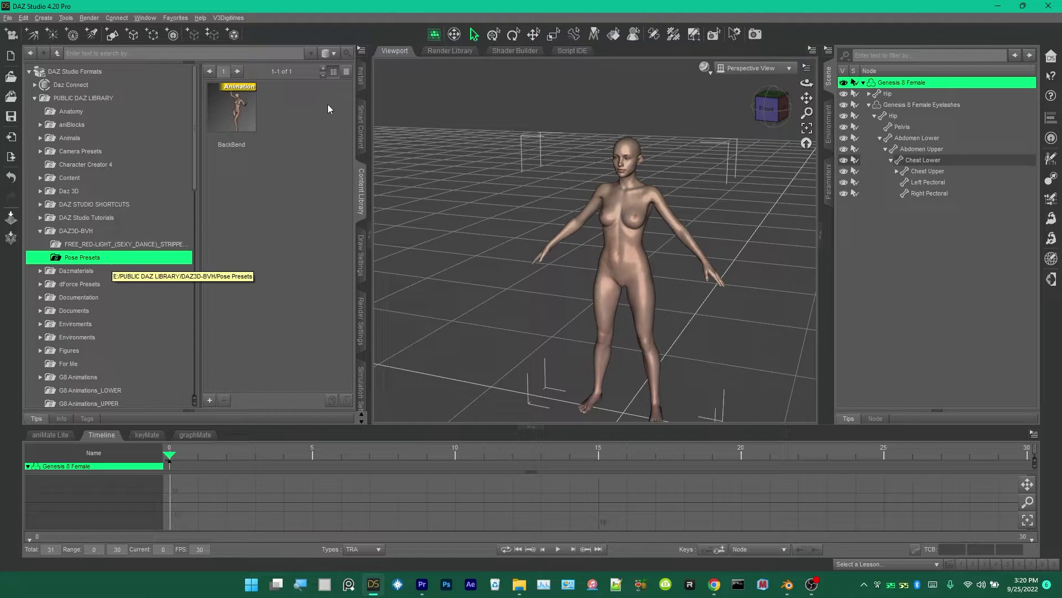
{"action": "mouse_move", "coordinate": [242, 129]}
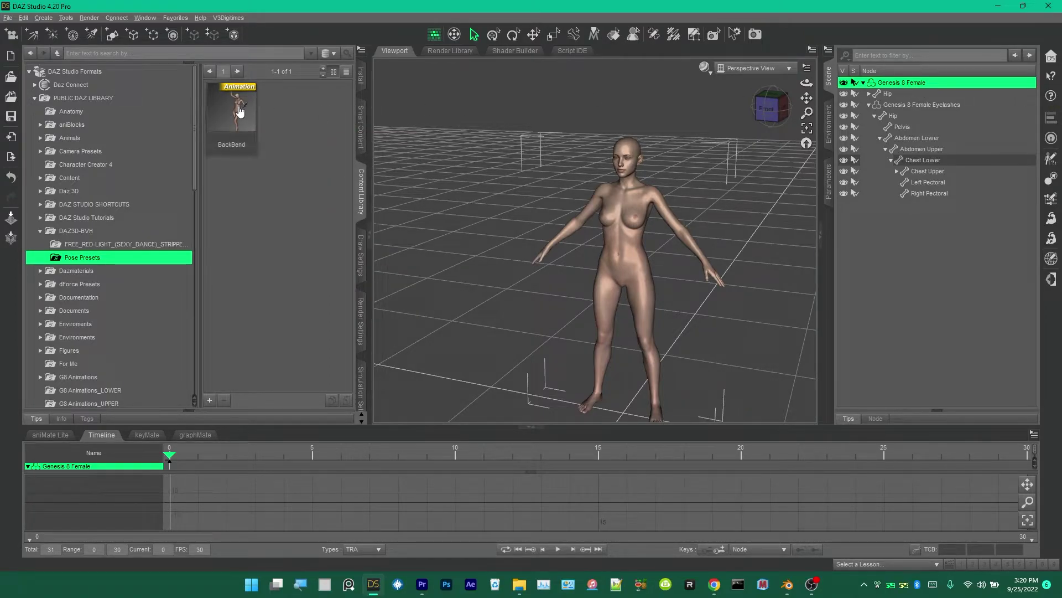
Step: Apply the BackBend preset and extend the timeline to hold all 344 frames
{"action": "double_click", "coordinate": [239, 111]}
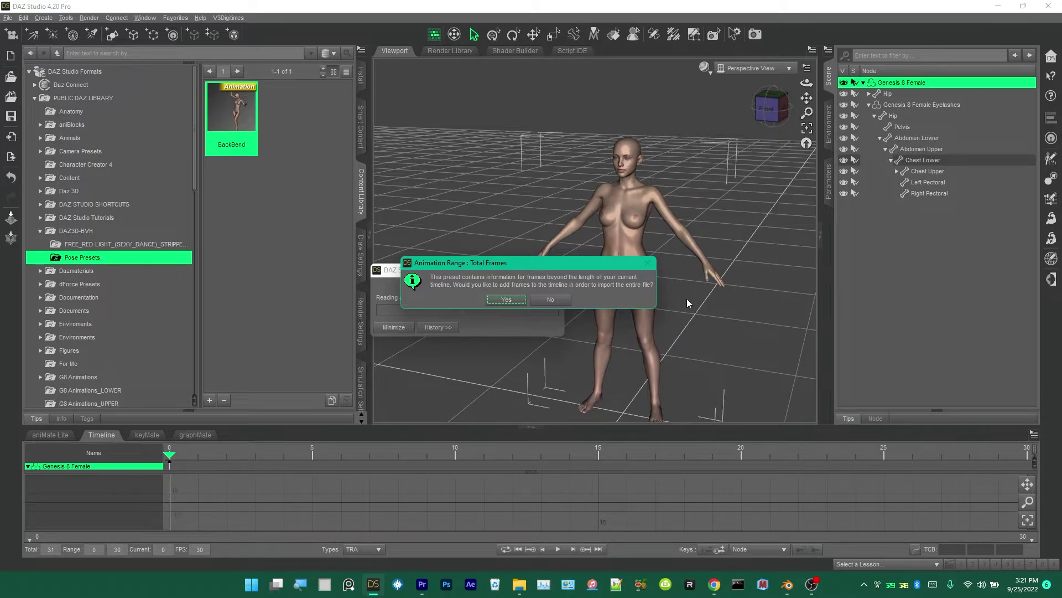
{"action": "left_click", "coordinate": [507, 300]}
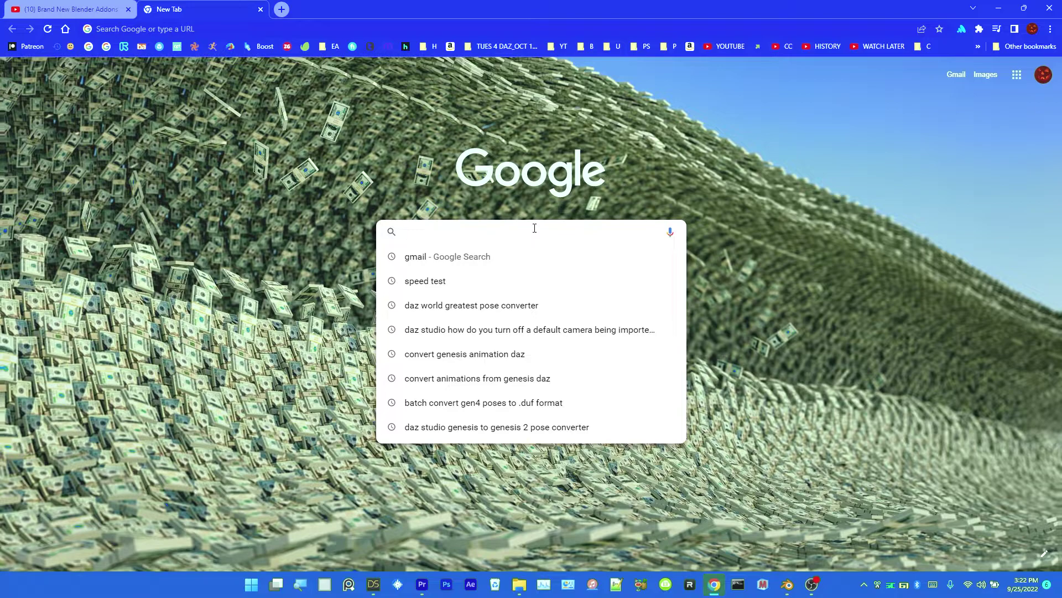
Step: Dictate a Google search for world's greatest pose converter, add 'daz', and run it
{"action": "key", "text": "super+h"}
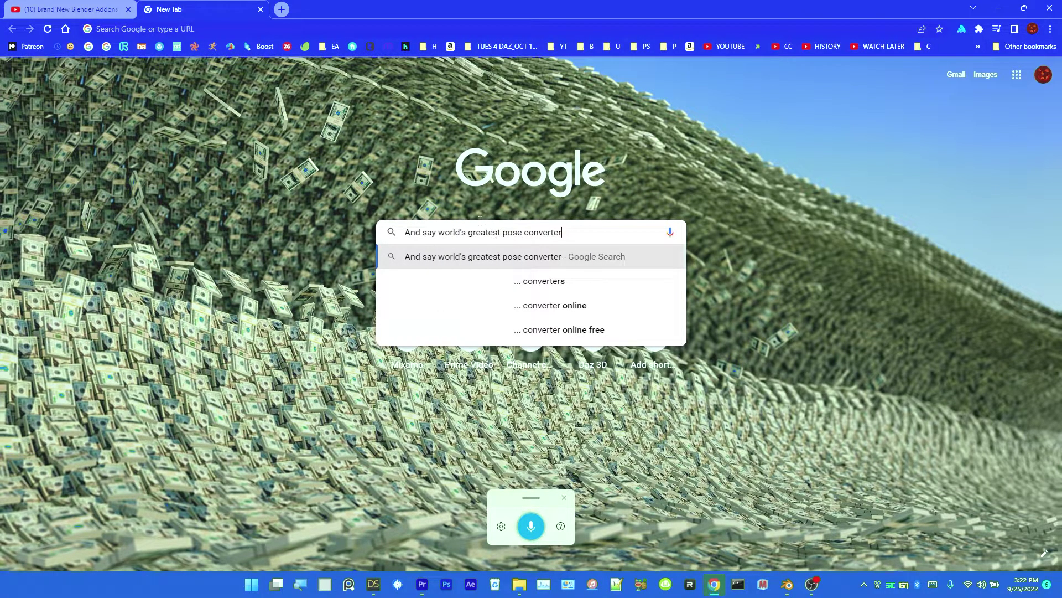
{"action": "type", "text": "daz"}
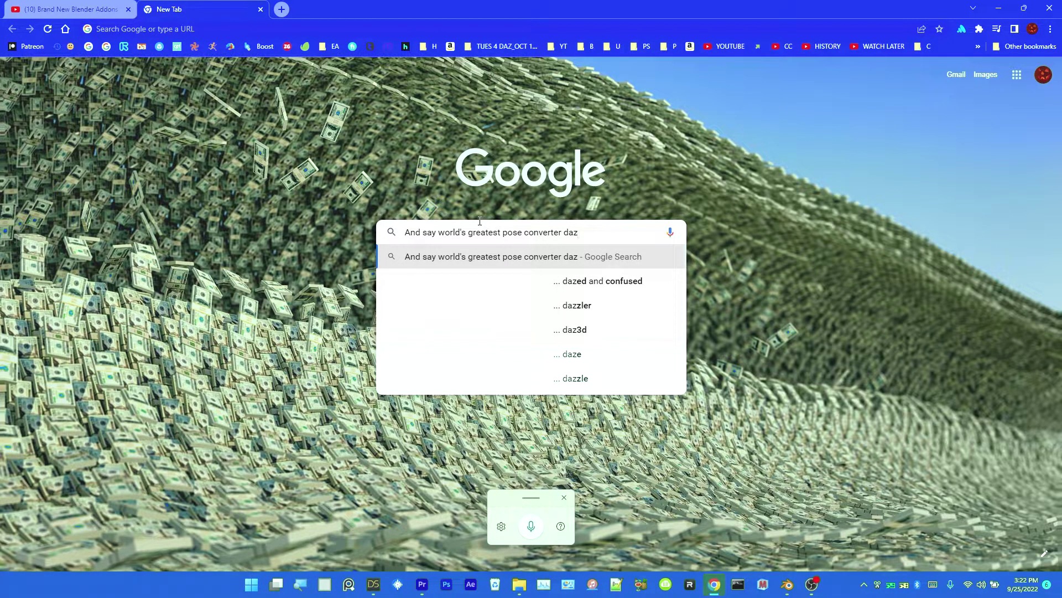
{"action": "left_click", "coordinate": [562, 498]}
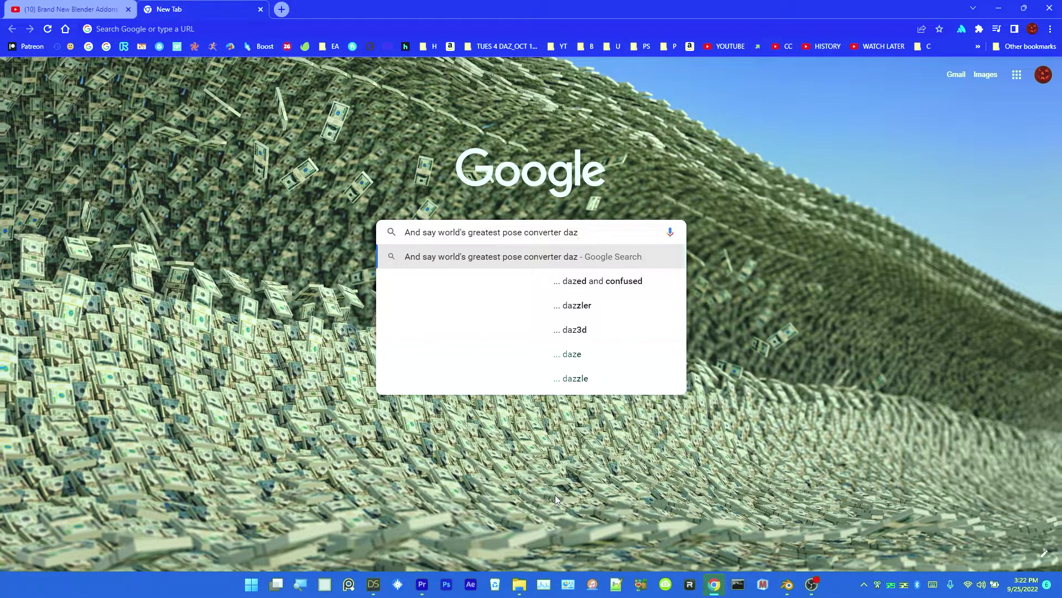
{"action": "key", "text": "Return"}
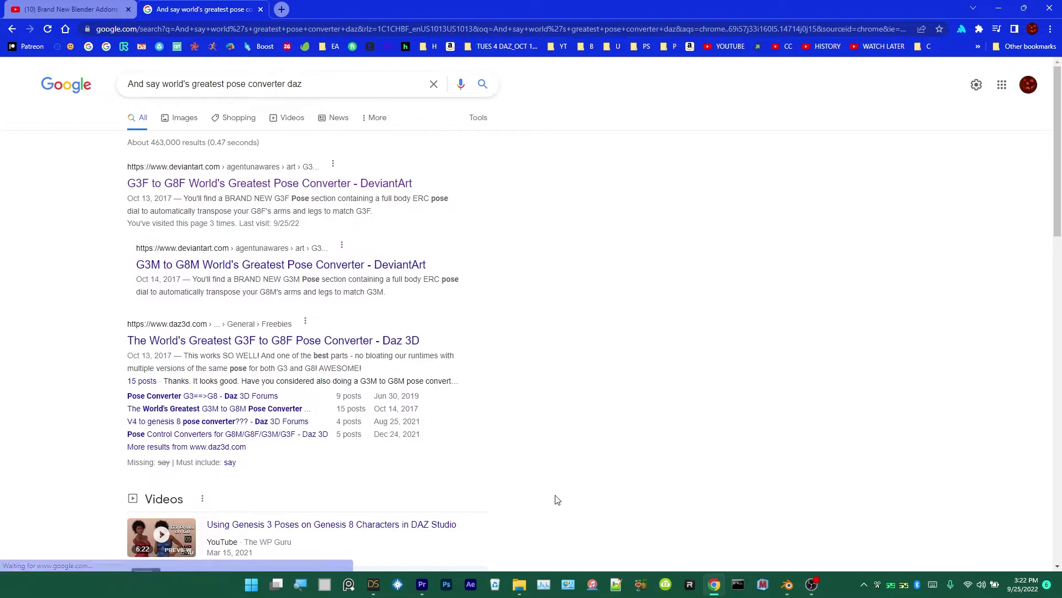
Step: Open the G3F to G8F World's Greatest Pose Converter DeviantArt page and save its free zip to Downloads
{"action": "left_click", "coordinate": [226, 187]}
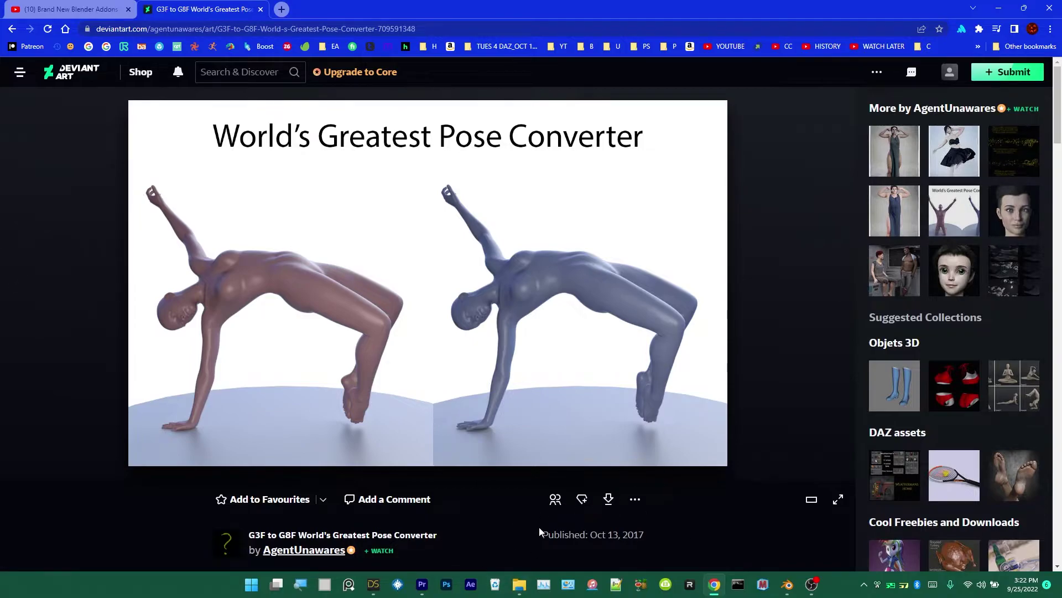
{"action": "left_click", "coordinate": [609, 499]}
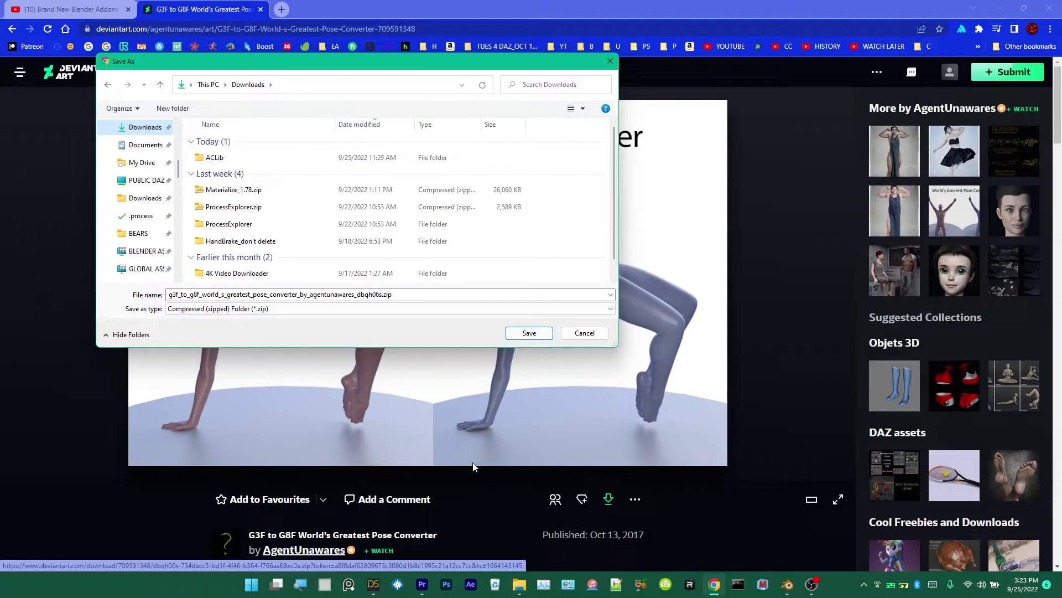
{"action": "left_click", "coordinate": [540, 336]}
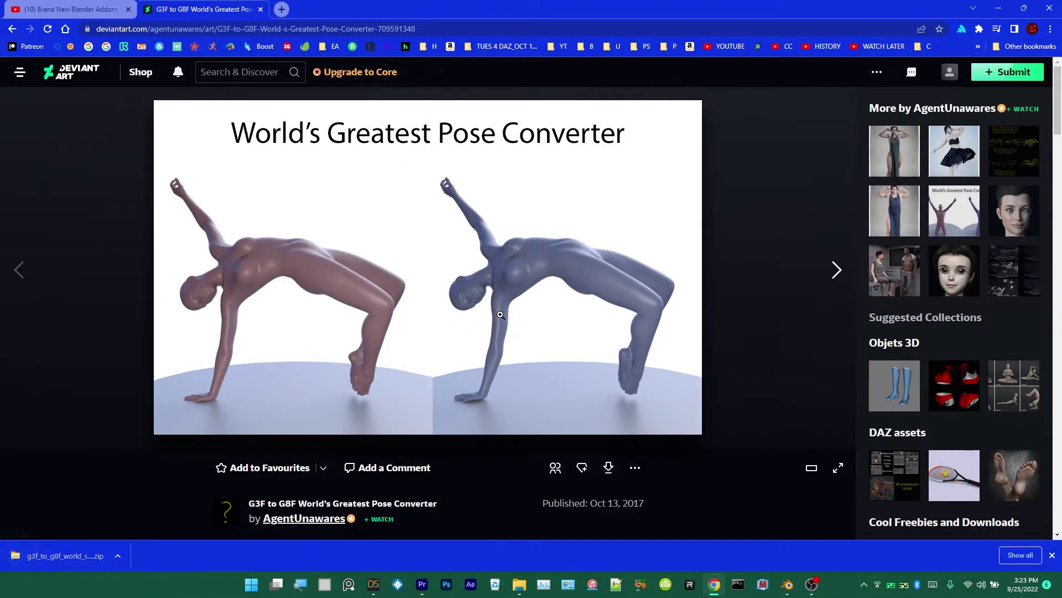
Step: Open the downloaded converter zip and copy its data folder
{"action": "left_click", "coordinate": [62, 556]}
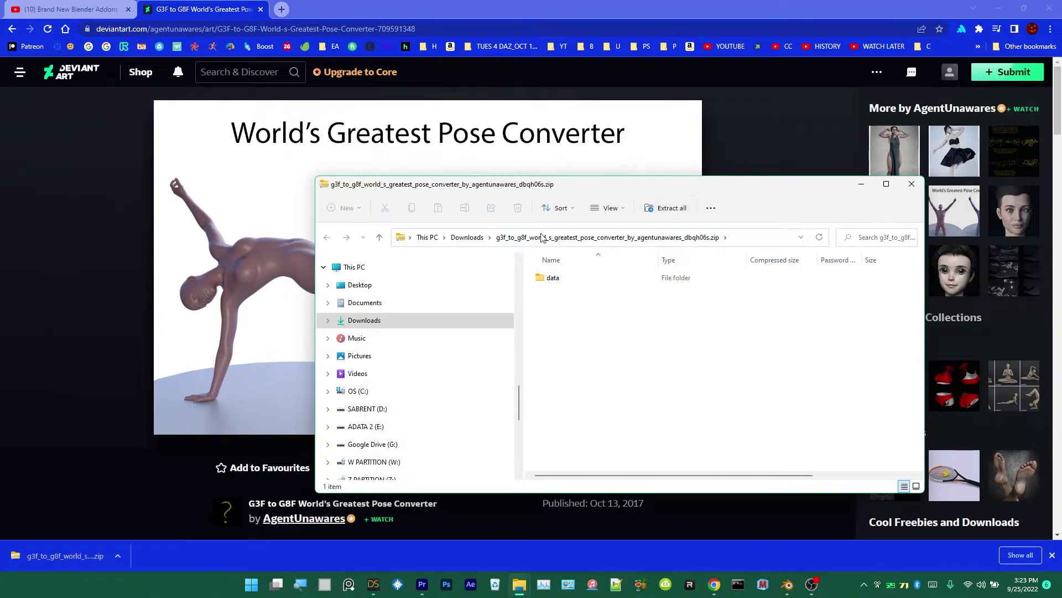
{"action": "right_click", "coordinate": [555, 281]}
{"action": "left_click", "coordinate": [578, 328]}
Step: Paste the data folder into PUBLIC DAZ LIBRARY, replacing existing files, then return to DAZ Studio
{"action": "scroll", "coordinate": [458, 380], "scroll_direction": "up", "scroll_amount": 10}
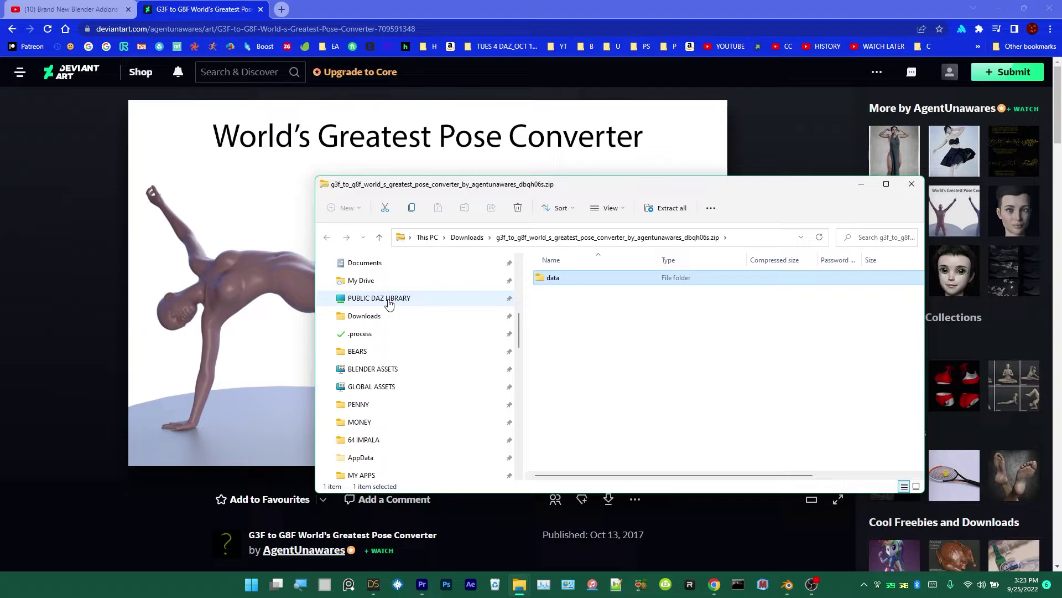
{"action": "left_click", "coordinate": [390, 304]}
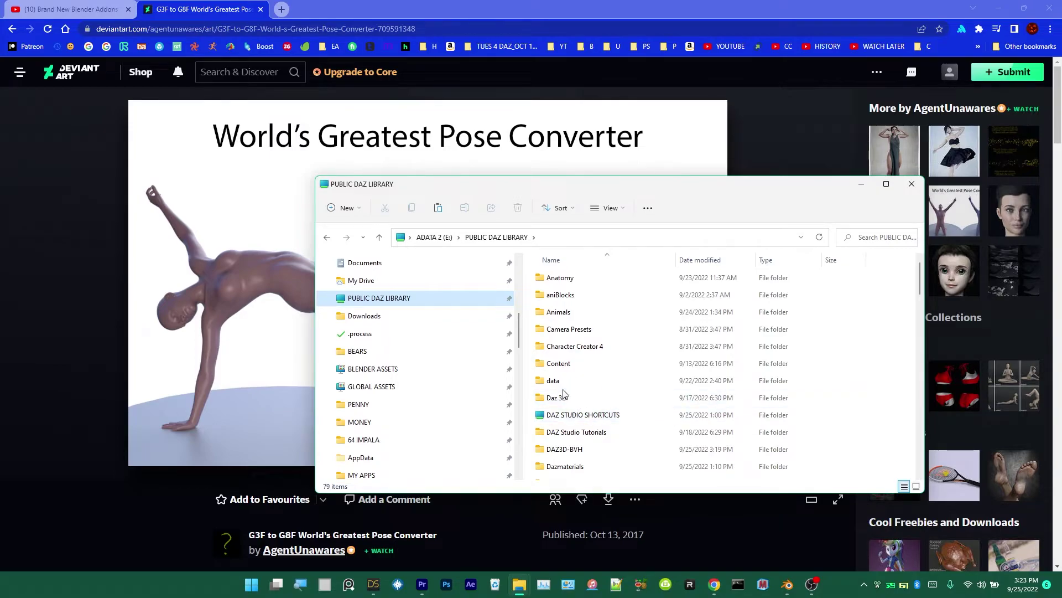
{"action": "scroll", "coordinate": [581, 418], "scroll_direction": "down", "scroll_amount": 10}
{"action": "scroll", "coordinate": [576, 420], "scroll_direction": "down", "scroll_amount": 4}
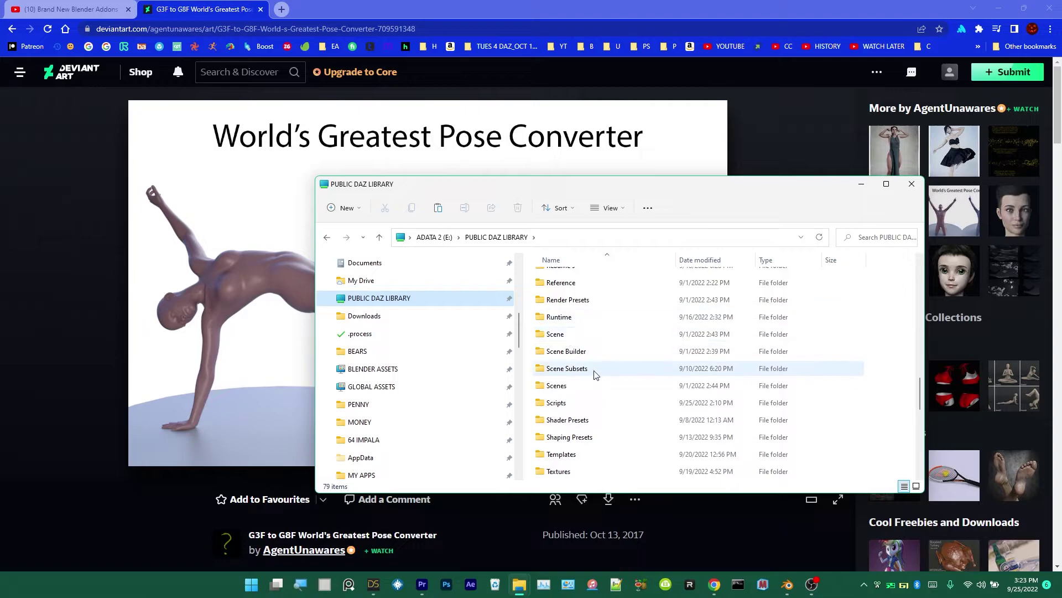
{"action": "scroll", "coordinate": [597, 381], "scroll_direction": "up", "scroll_amount": 14}
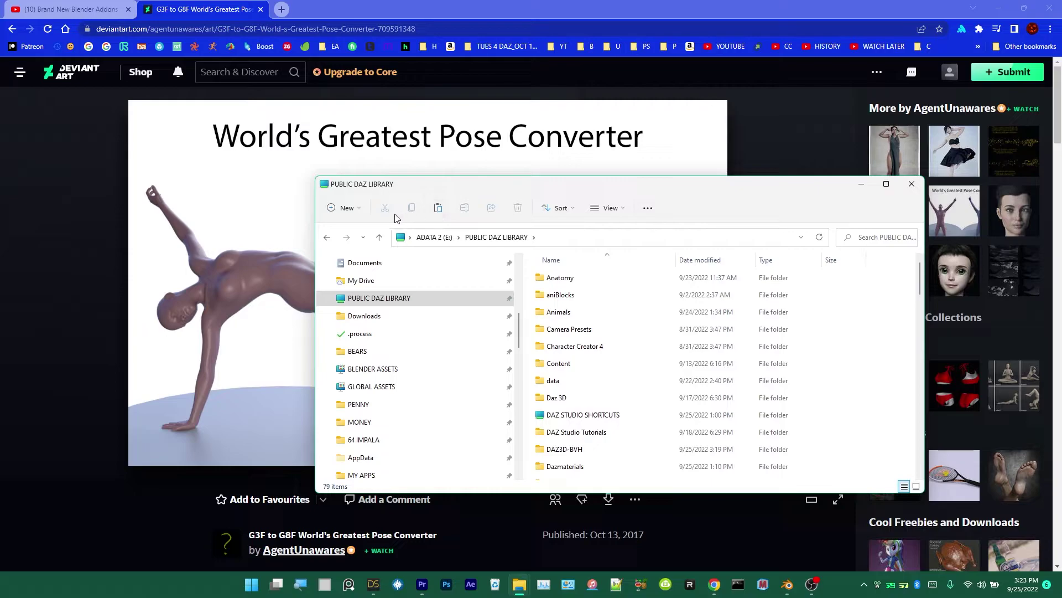
{"action": "key", "text": "ctrl+v"}
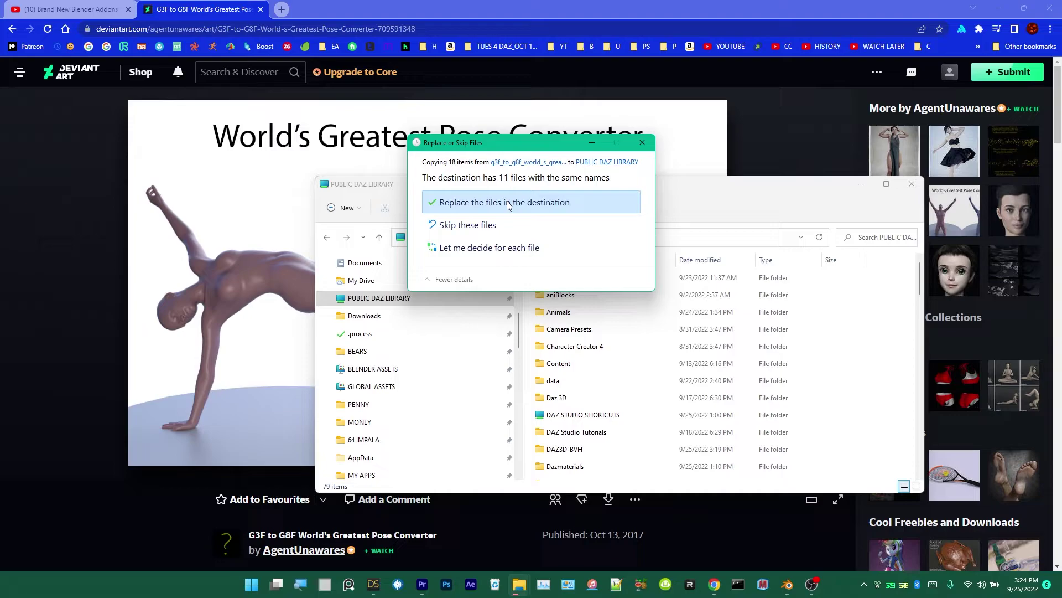
{"action": "left_click", "coordinate": [508, 202]}
{"action": "left_click", "coordinate": [374, 585]}
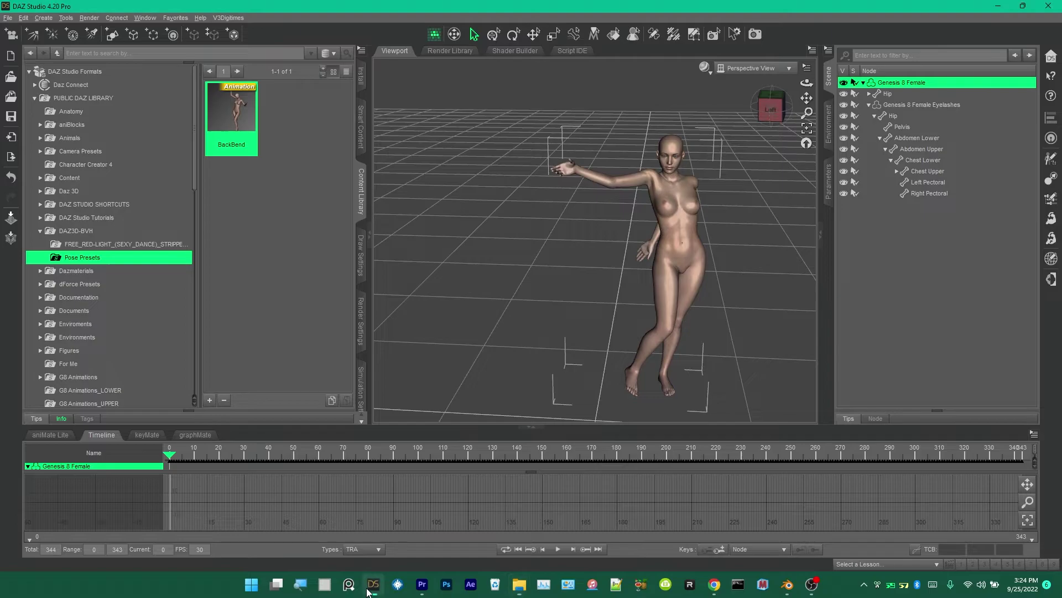
Step: Save the animated scene over SCRATCH.duf, confirming the overwrite and accepting the save options
{"action": "left_click", "coordinate": [8, 18]}
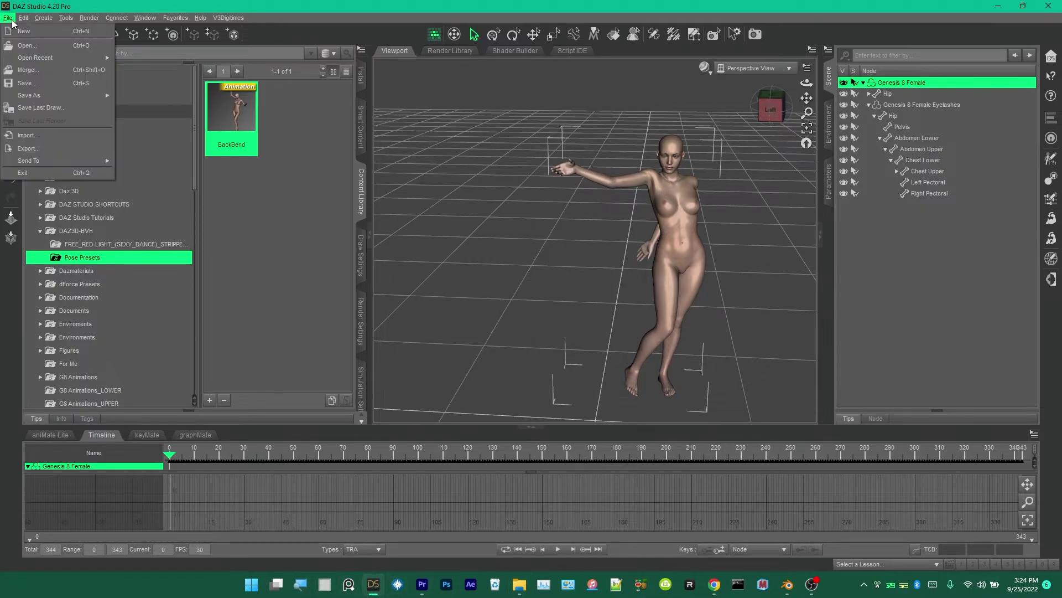
{"action": "left_click", "coordinate": [25, 83]}
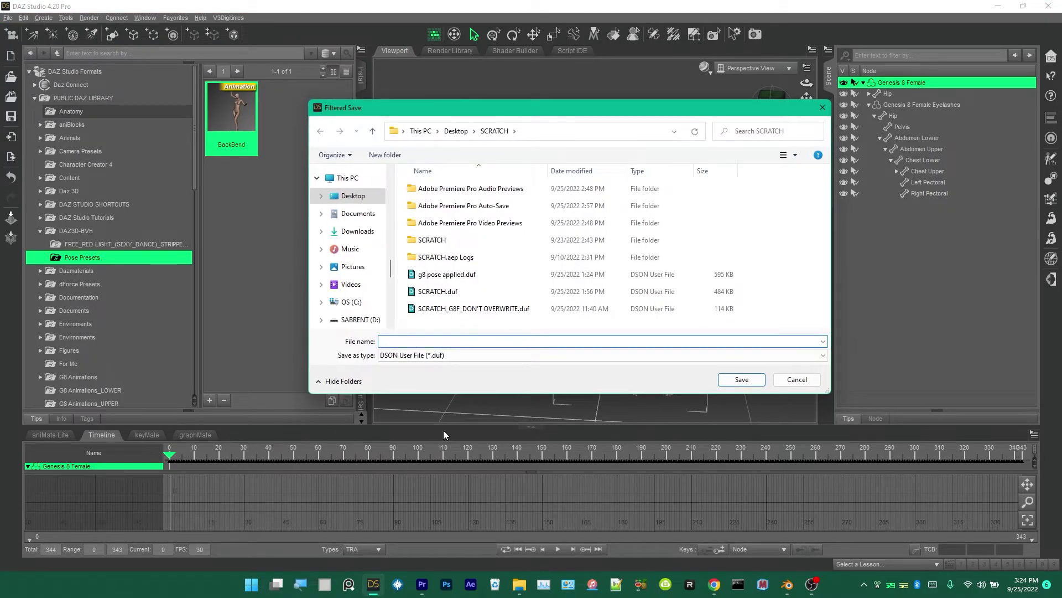
{"action": "left_click", "coordinate": [443, 293]}
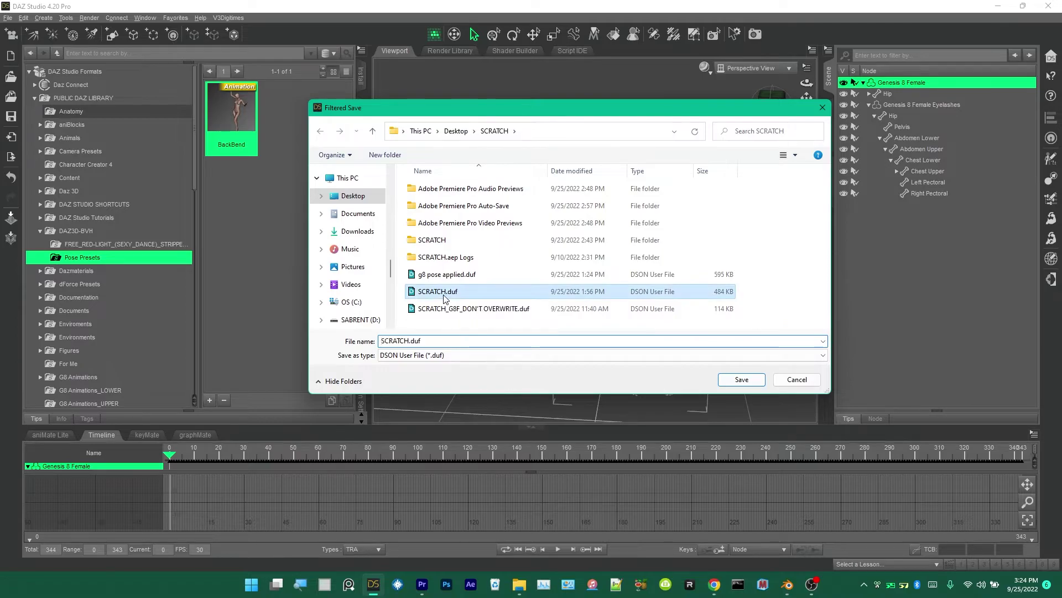
{"action": "left_click", "coordinate": [747, 380]}
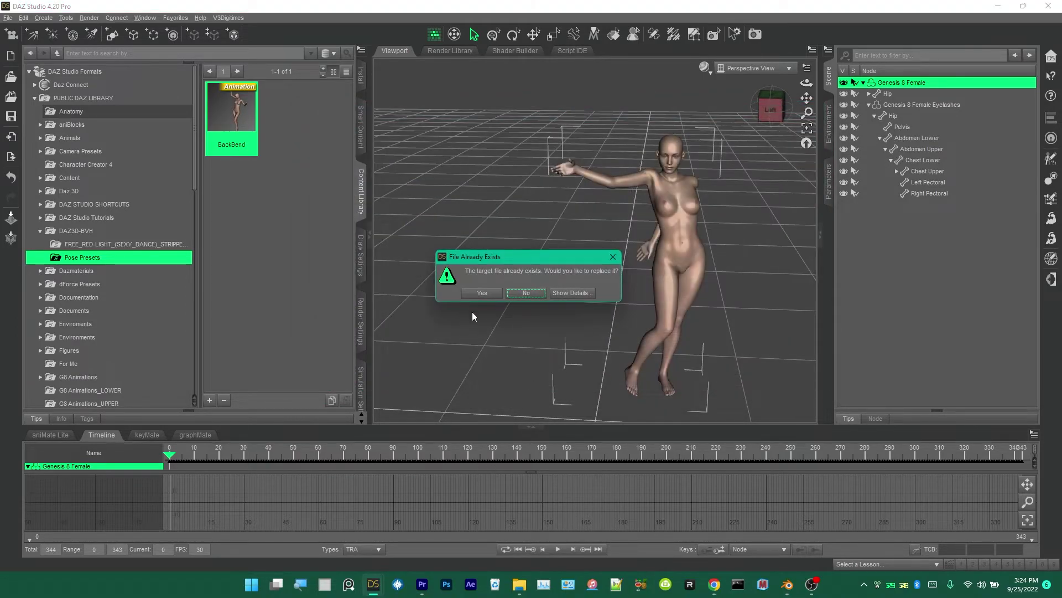
{"action": "left_click", "coordinate": [483, 294]}
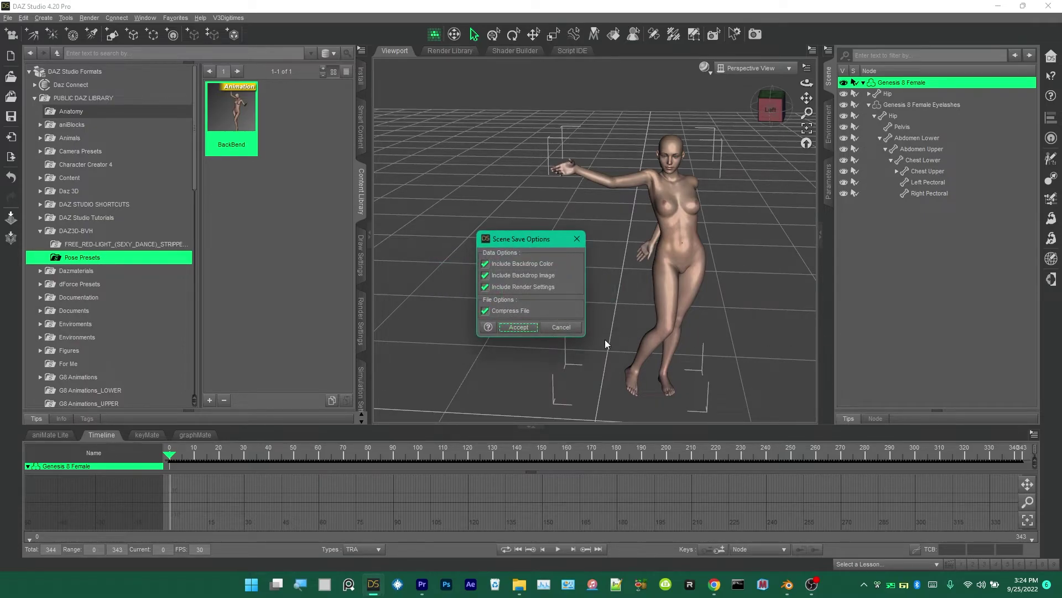
{"action": "left_click", "coordinate": [518, 327]}
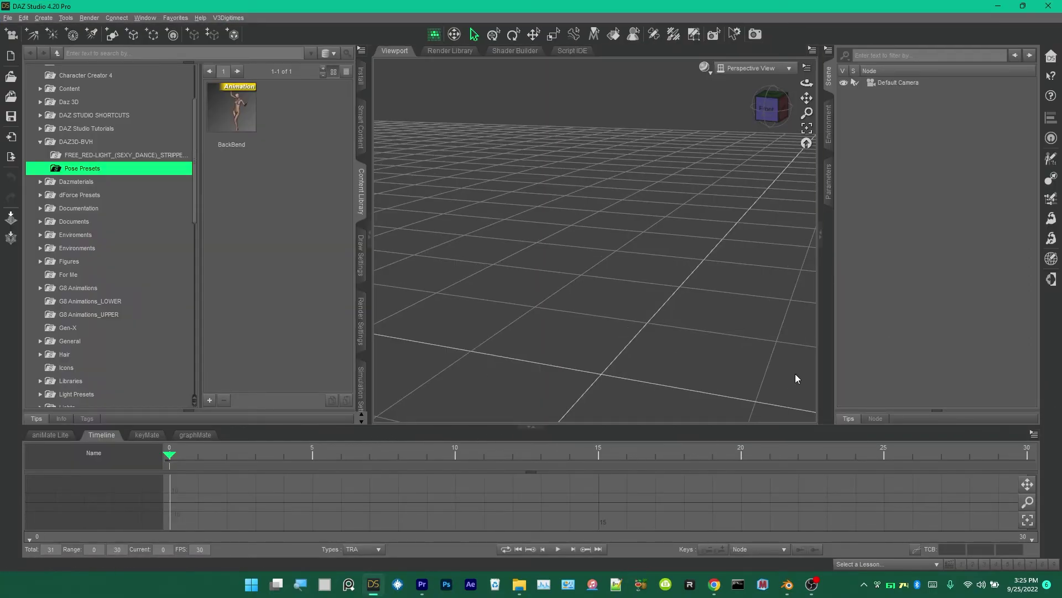
Step: Reopen SCRATCH.duf from Open Recent, show the Parameters tab, and turn the view to face the figure
{"action": "left_click", "coordinate": [8, 18]}
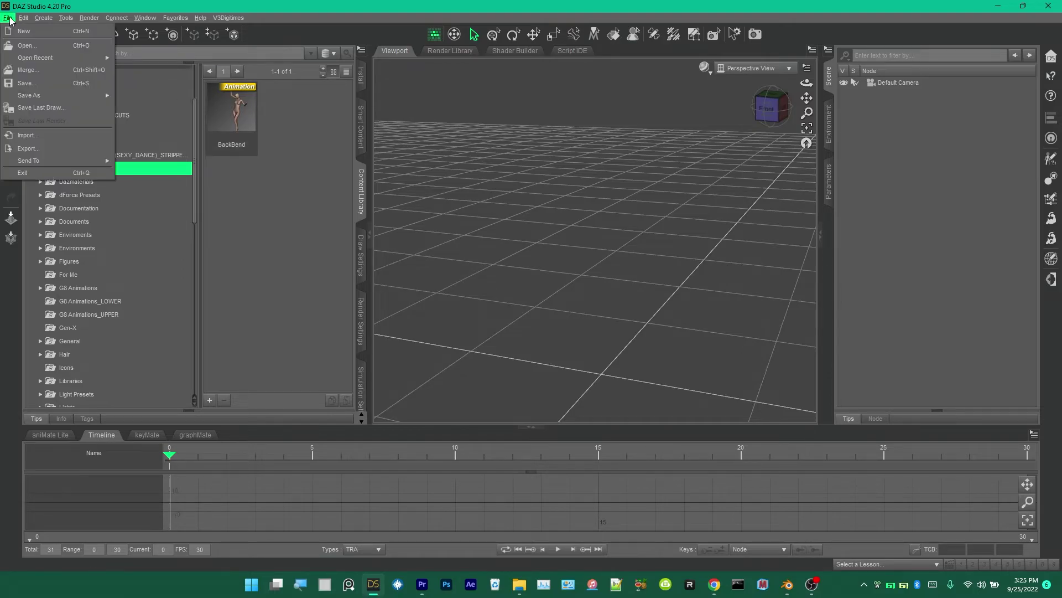
{"action": "mouse_move", "coordinate": [56, 58]}
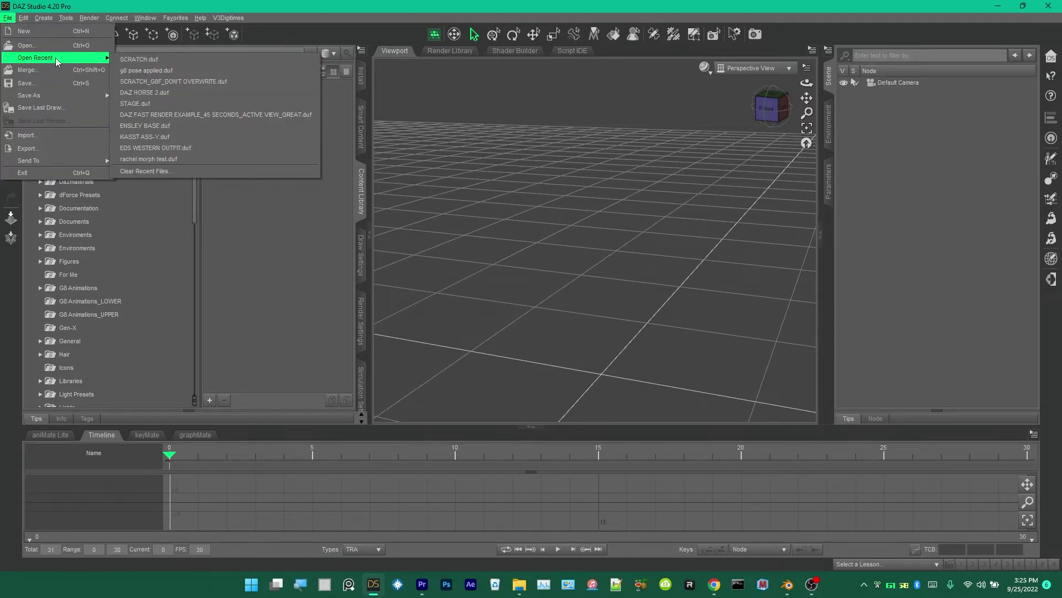
{"action": "left_click", "coordinate": [134, 60]}
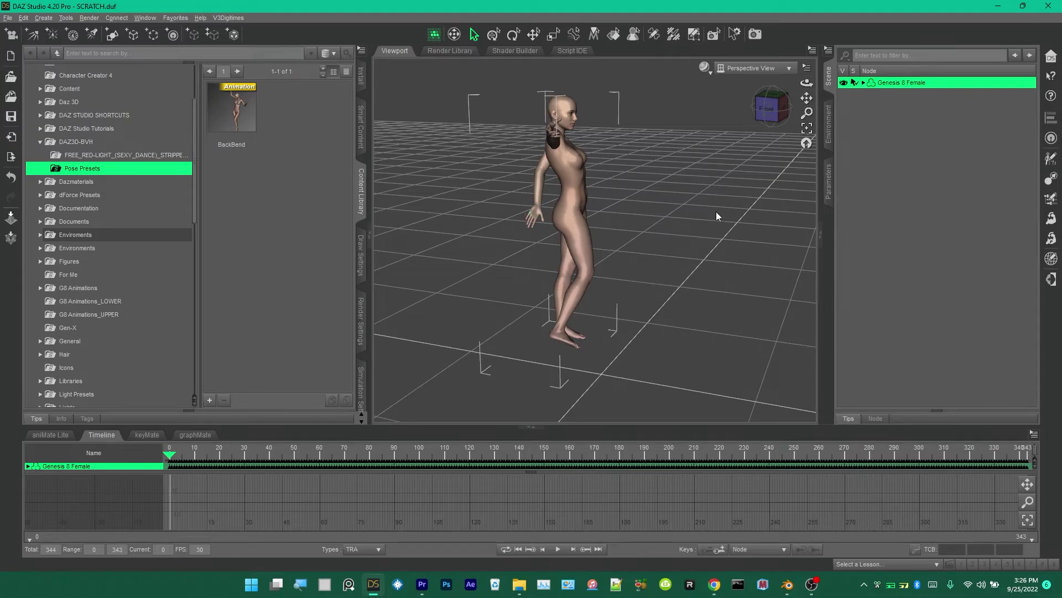
{"action": "left_click", "coordinate": [828, 188]}
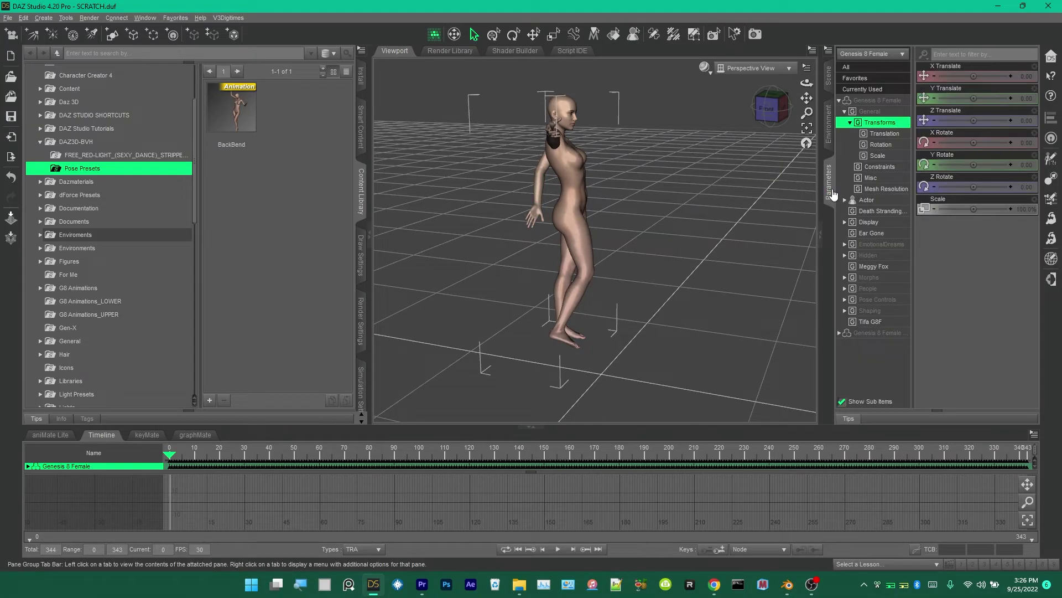
{"action": "left_click", "coordinate": [775, 115]}
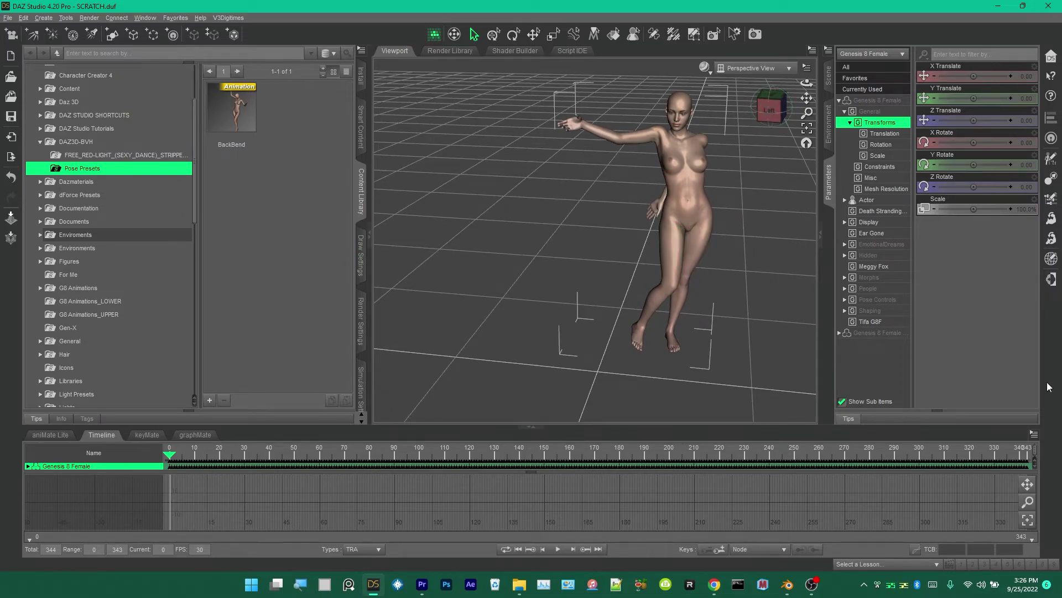
Step: Expand Pose Controls and select the G3F Pose group to show G3F Full Body and the other dials
{"action": "left_click", "coordinate": [845, 300]}
{"action": "left_click", "coordinate": [861, 300], "text": "shift"}
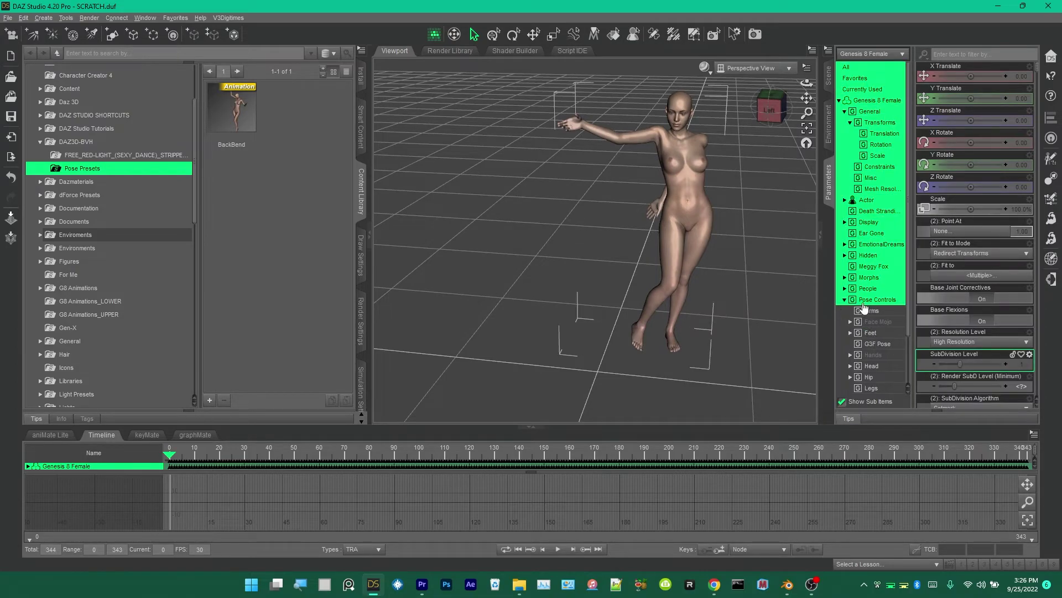
{"action": "left_click", "coordinate": [861, 301]}
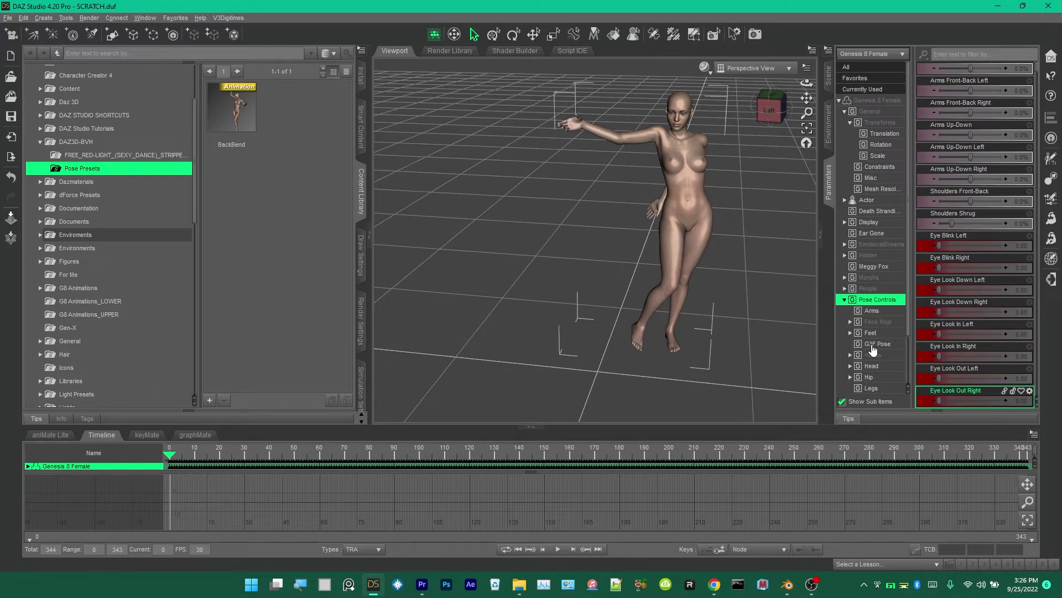
{"action": "left_click", "coordinate": [875, 344]}
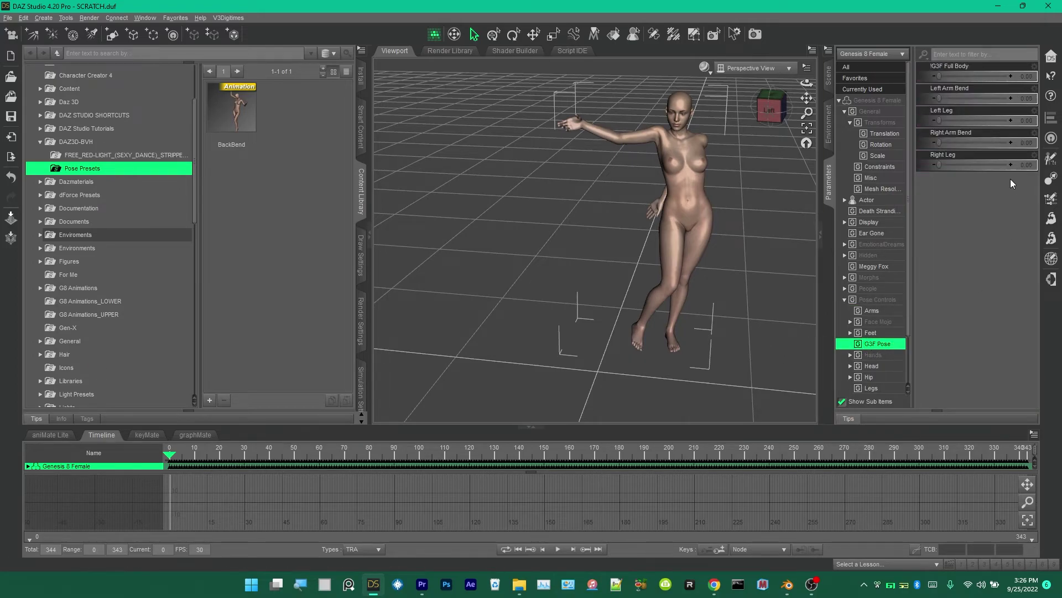
{"action": "left_click", "coordinate": [947, 65]}
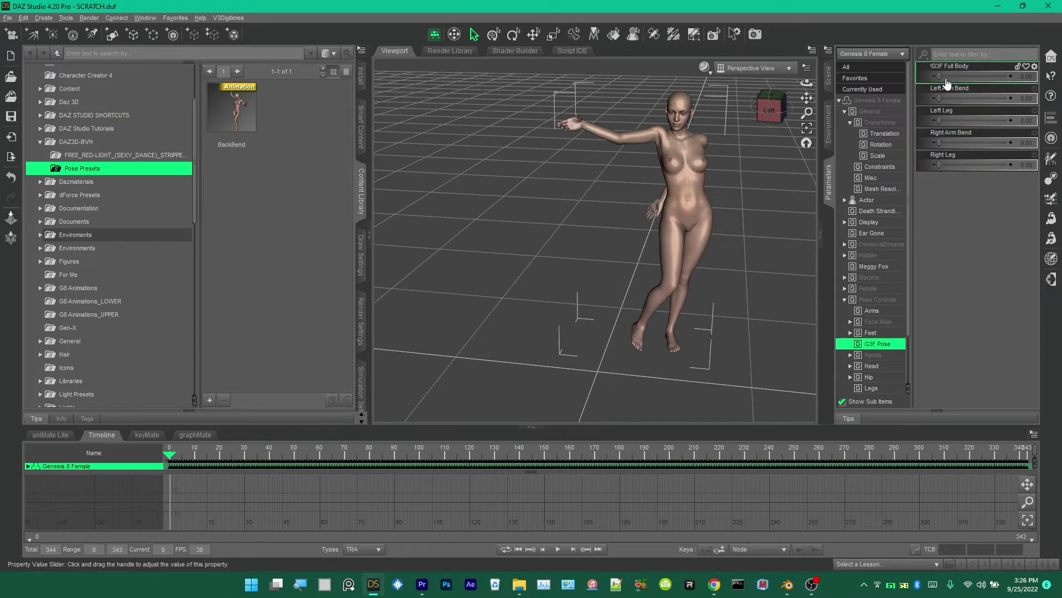
Step: Drag G3F Full Body to 1.00 and play the timeline to check the corrected BackBend
{"action": "mouse_move", "coordinate": [940, 75]}
{"action": "left_click_drag", "start_coordinate": [940, 75], "coordinate": [944, 77]}
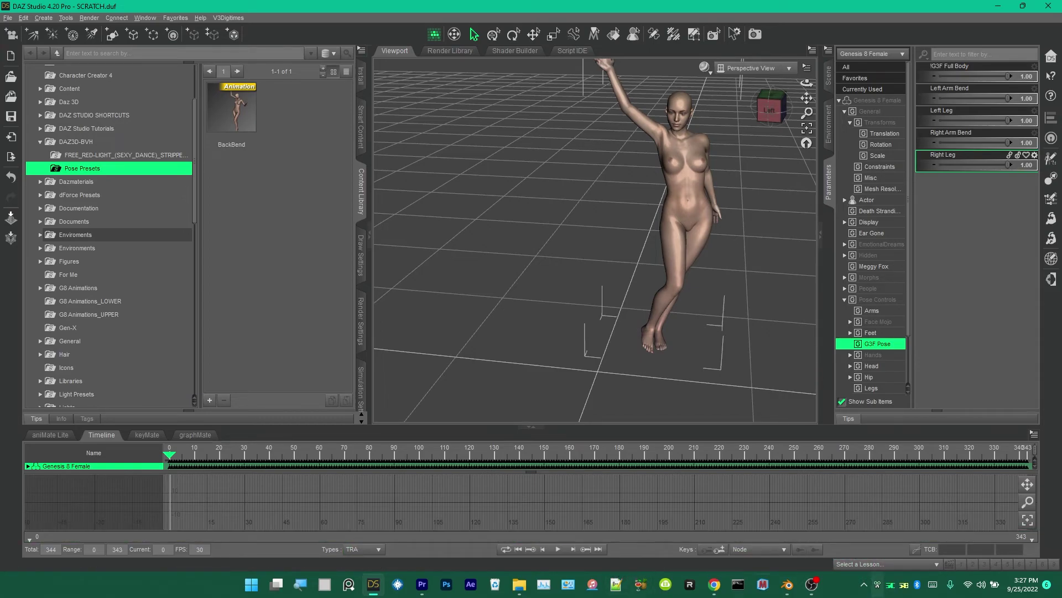
{"action": "left_click", "coordinate": [556, 549]}
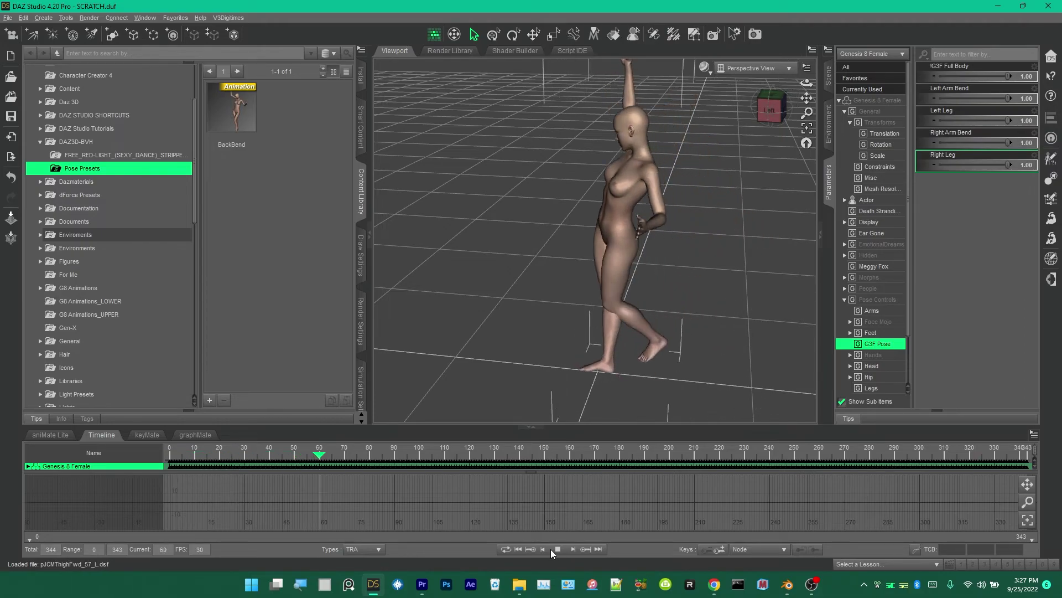